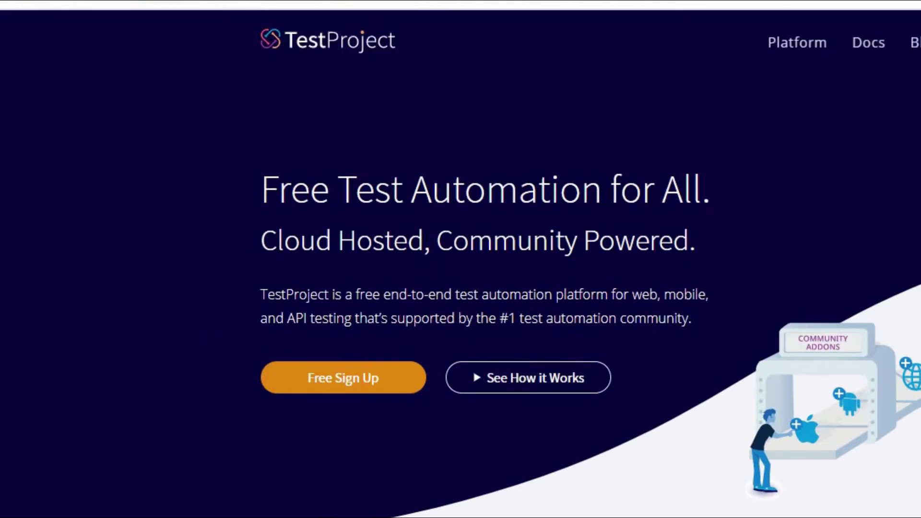
click(152, 31)
text(pls)
key(BackSpace)
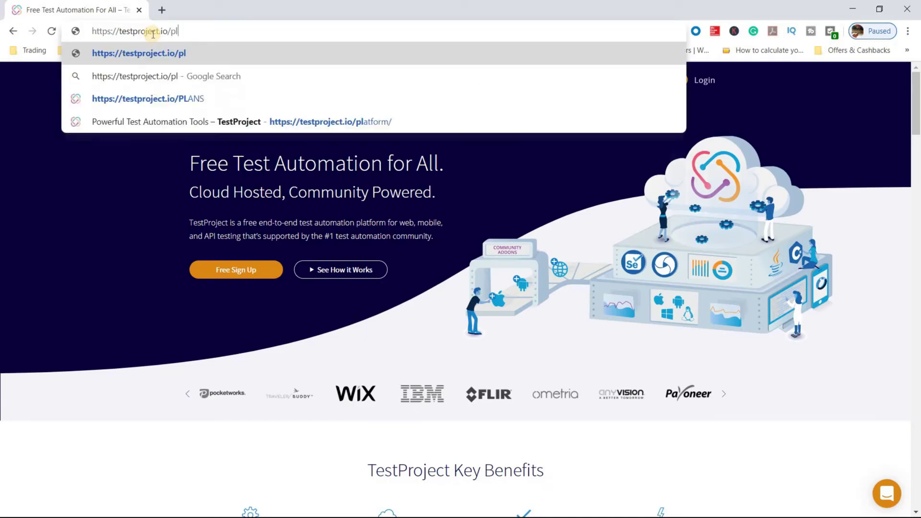
key(Return)
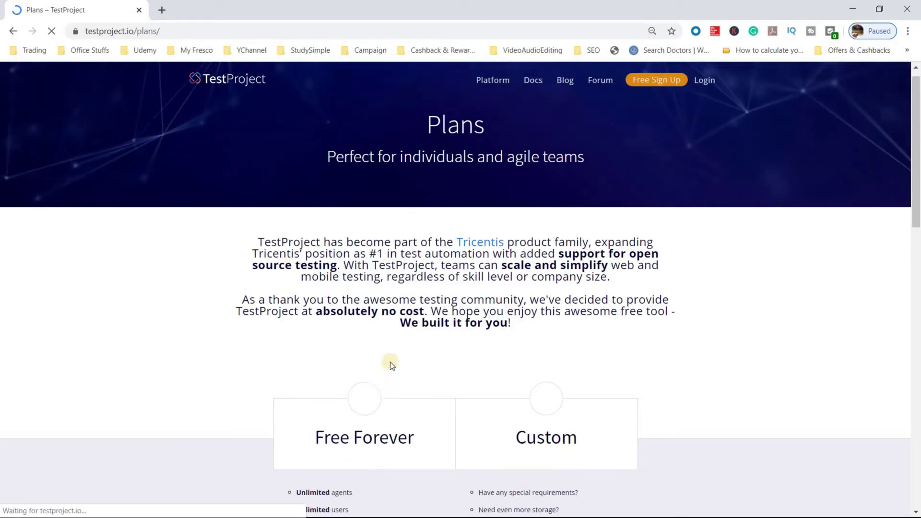
scroll(377, 343, down, 5)
drag(295, 270, 356, 267)
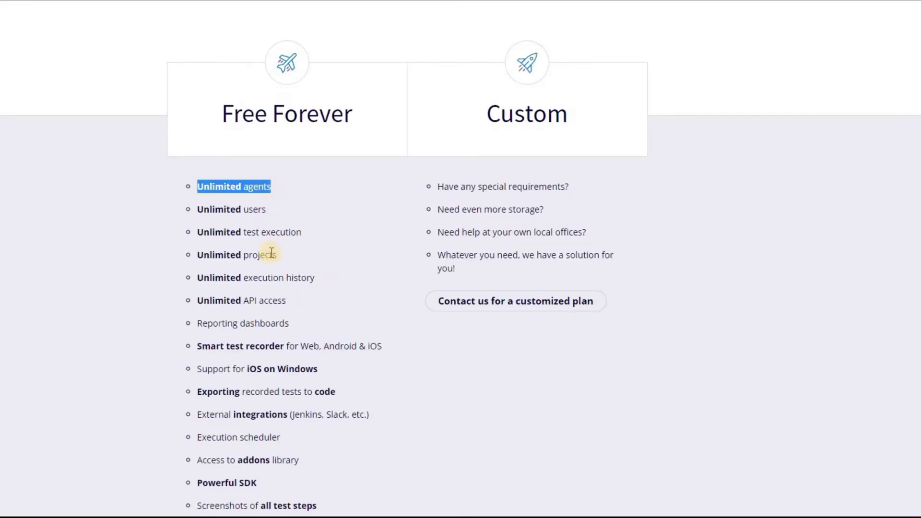
drag(219, 208, 283, 255)
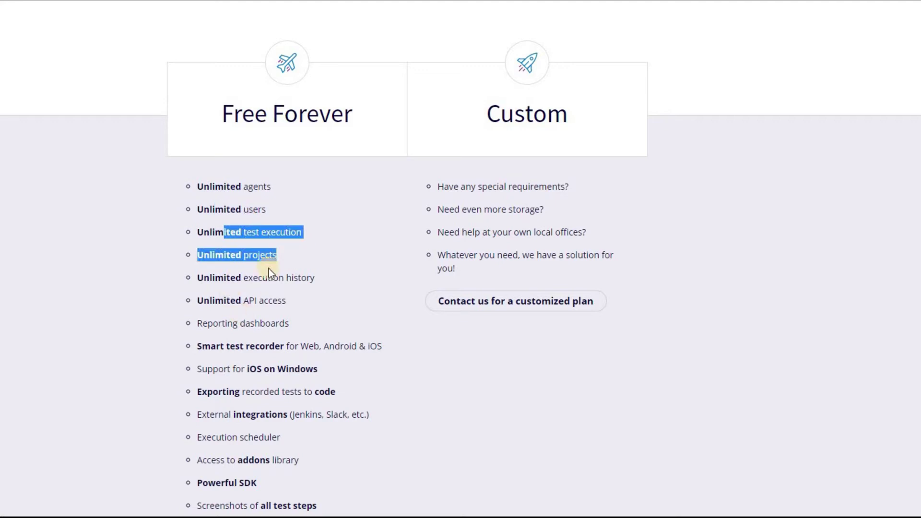
drag(223, 300, 301, 306)
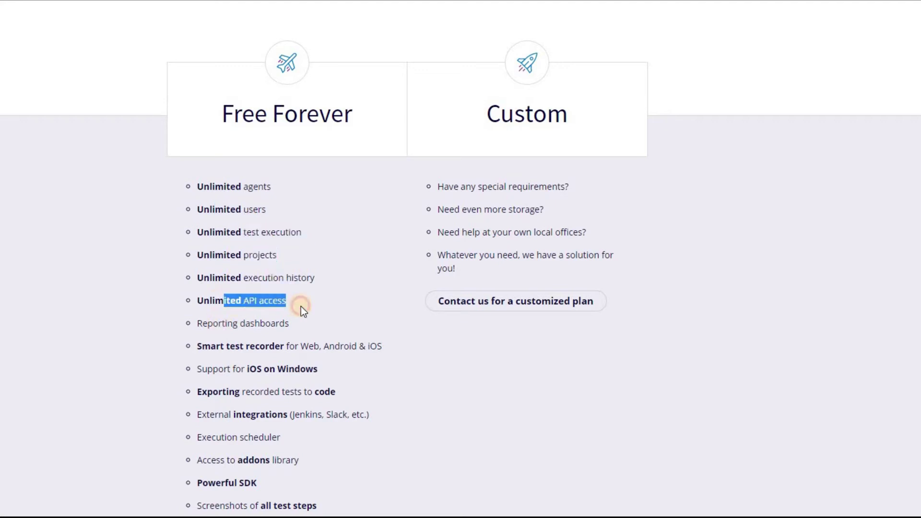
drag(230, 277, 294, 274)
scroll(294, 273, down, 2)
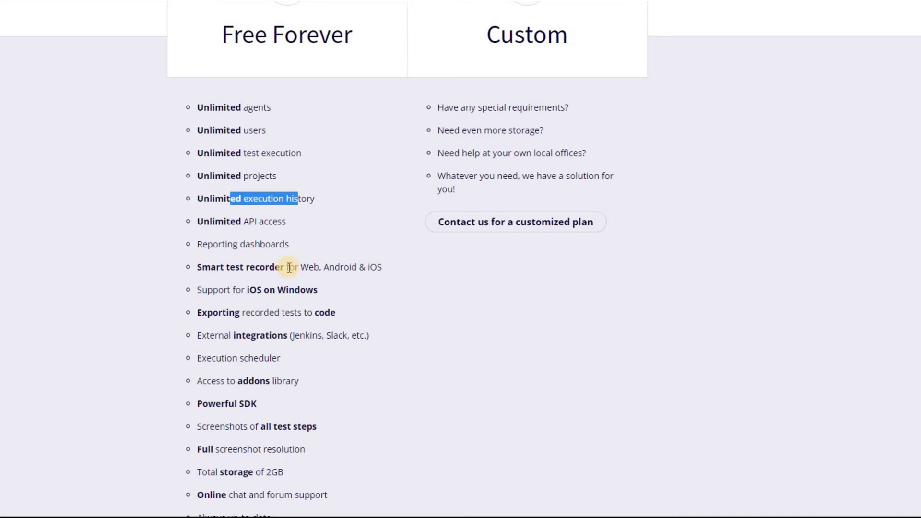
scroll(289, 267, down, 4)
scroll(289, 267, up, 2)
drag(214, 256, 371, 258)
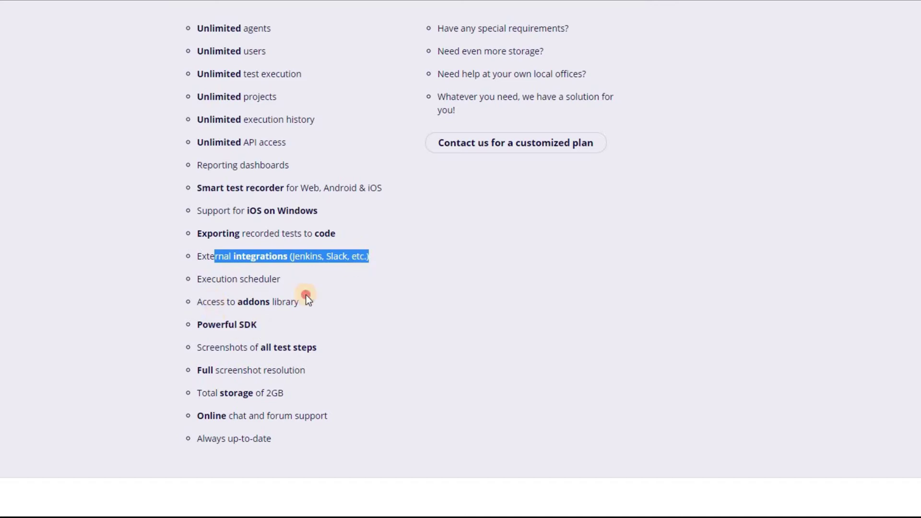
drag(216, 301, 306, 295)
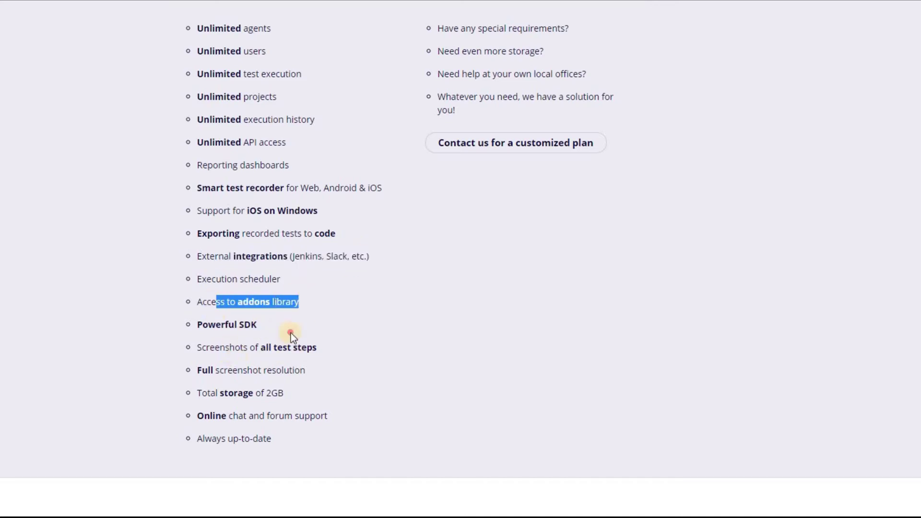
drag(219, 347, 301, 335)
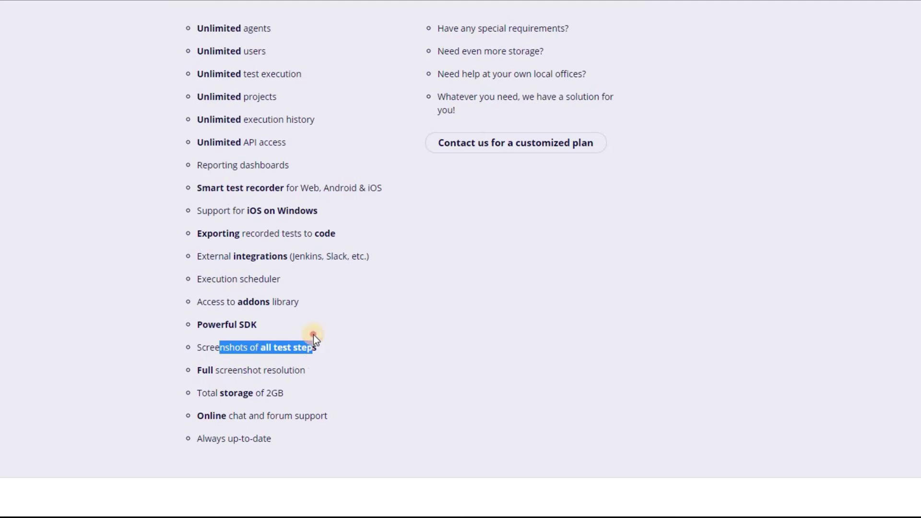
drag(281, 370, 305, 372)
drag(223, 394, 278, 393)
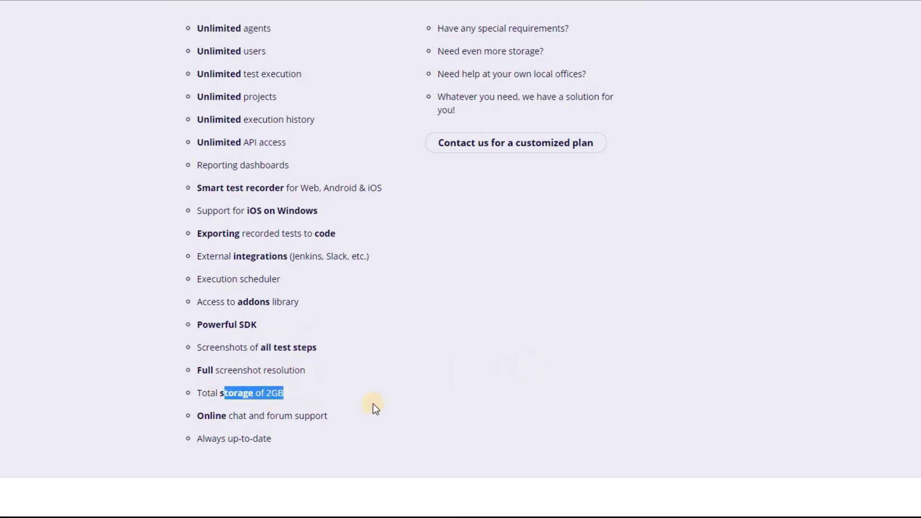
drag(206, 417, 349, 407)
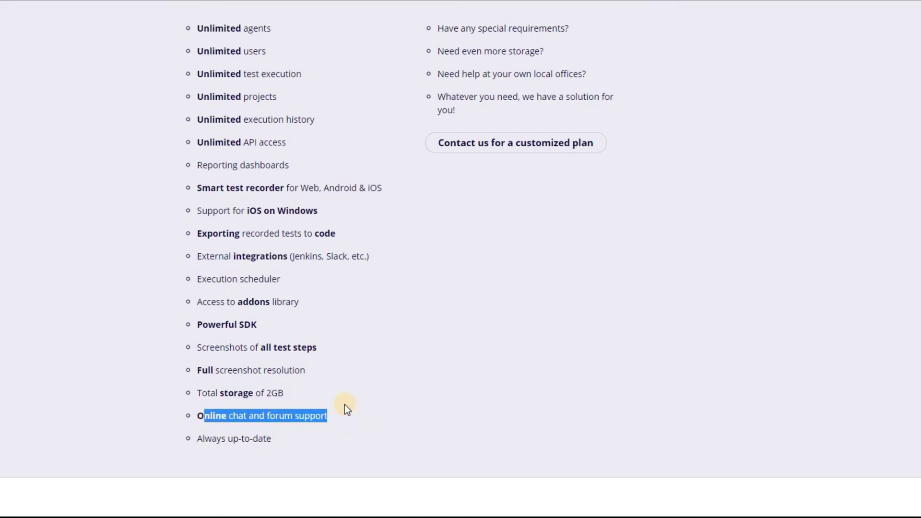
scroll(336, 405, up, 2)
scroll(724, 198, up, 2)
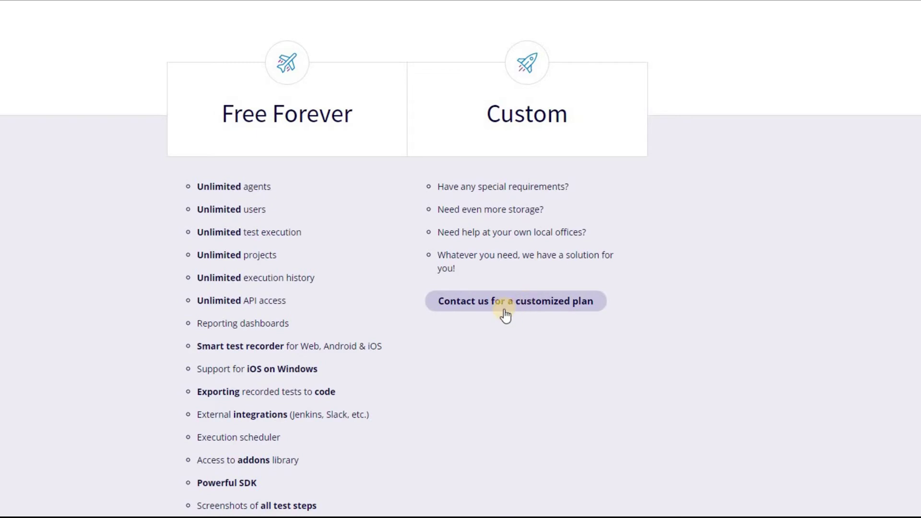
scroll(505, 312, up, 3)
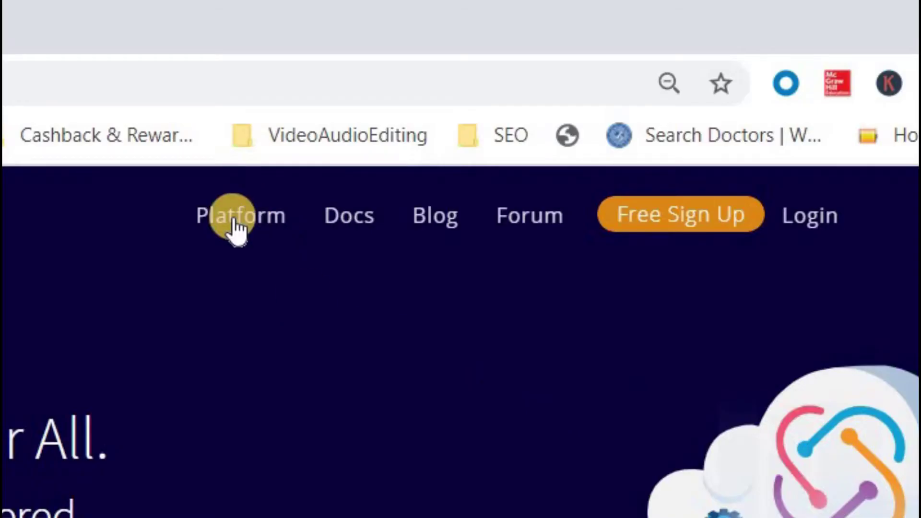
Step: Open the TestProject Docs from the Platform menu in a new tab
click(235, 223)
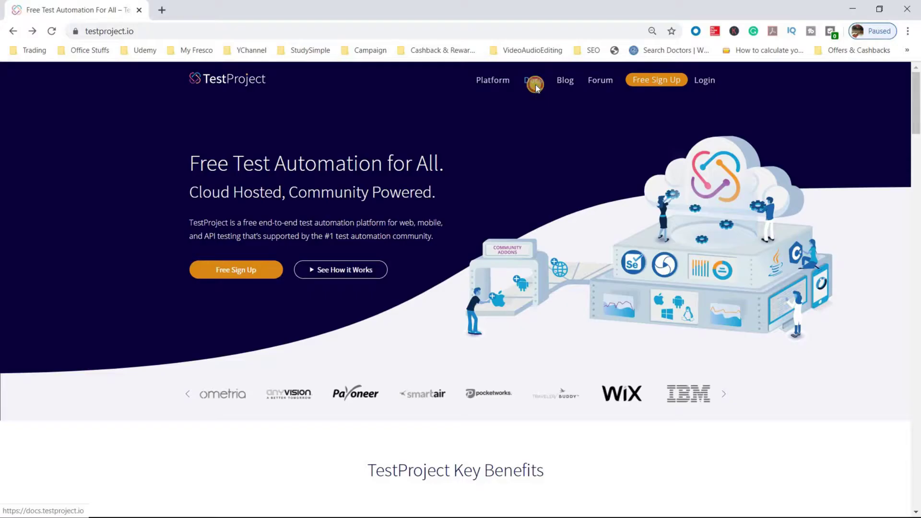
click(355, 235)
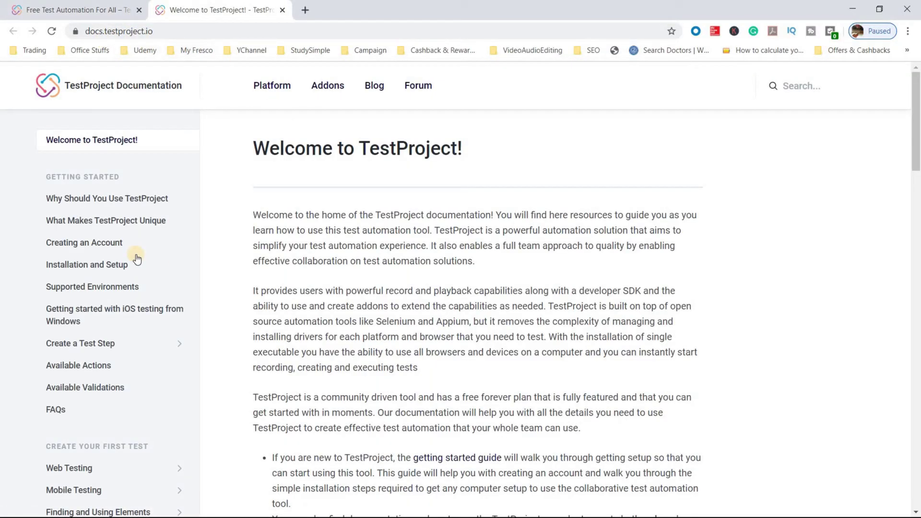
scroll(546, 313, down, 15)
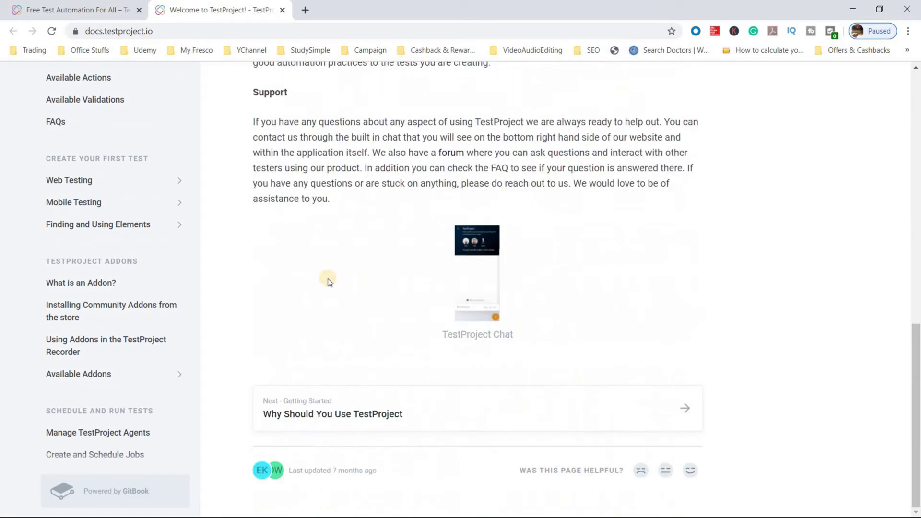
Step: On the home page tab, visit the Test Automation Blog, then go back to the home page
click(89, 7)
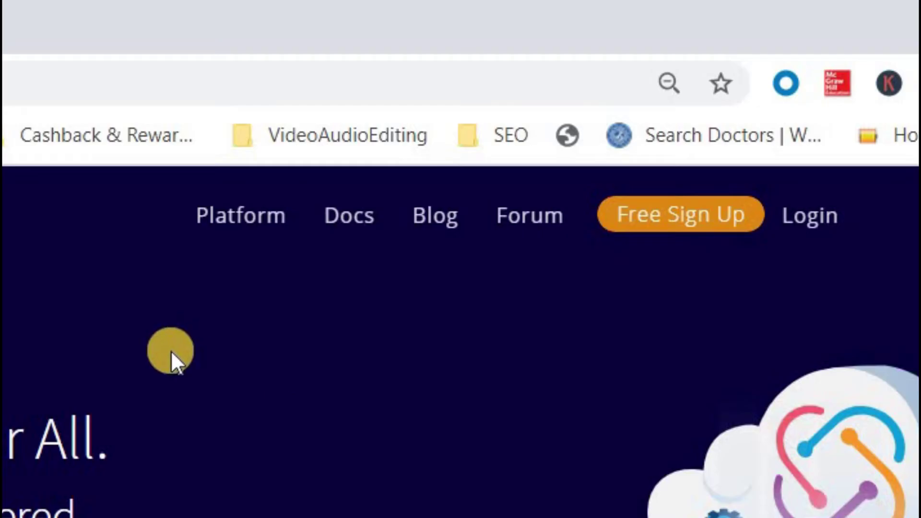
click(427, 230)
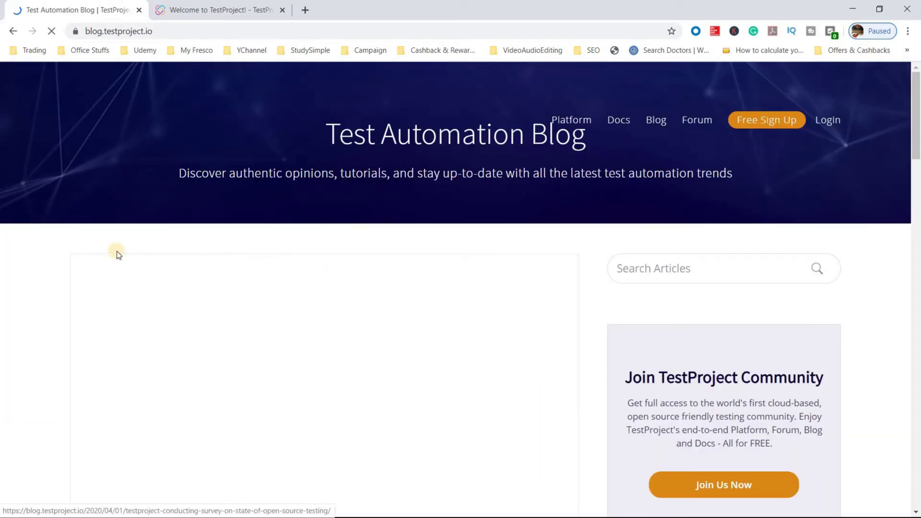
click(16, 32)
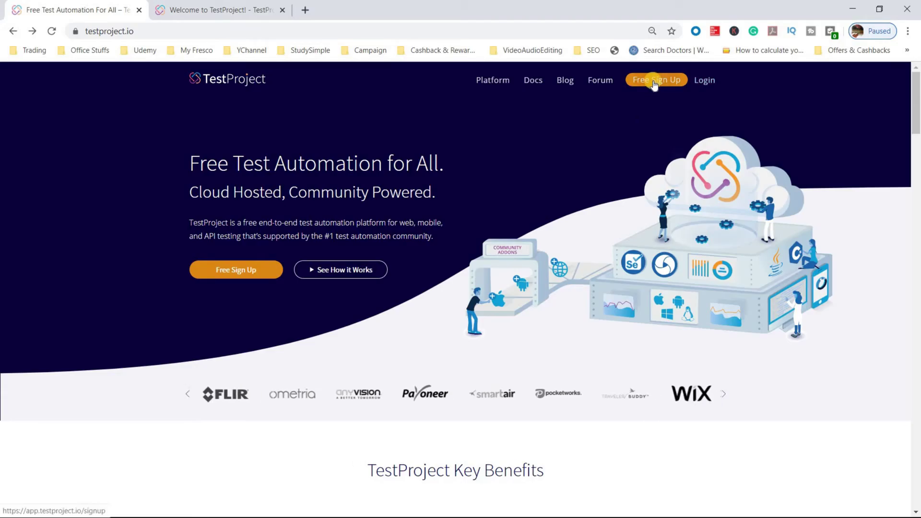
Step: On the free account sign-up page, enter your full name, e-mail address and a password
click(654, 80)
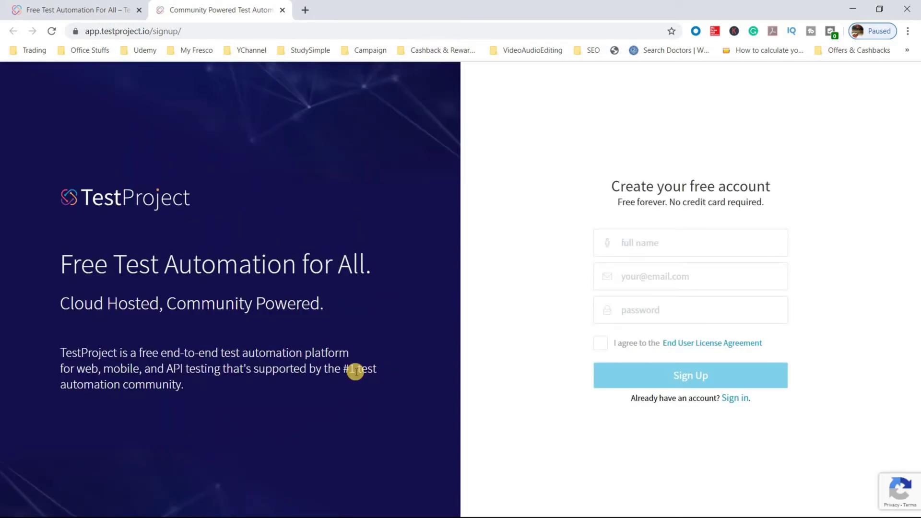
click(691, 242)
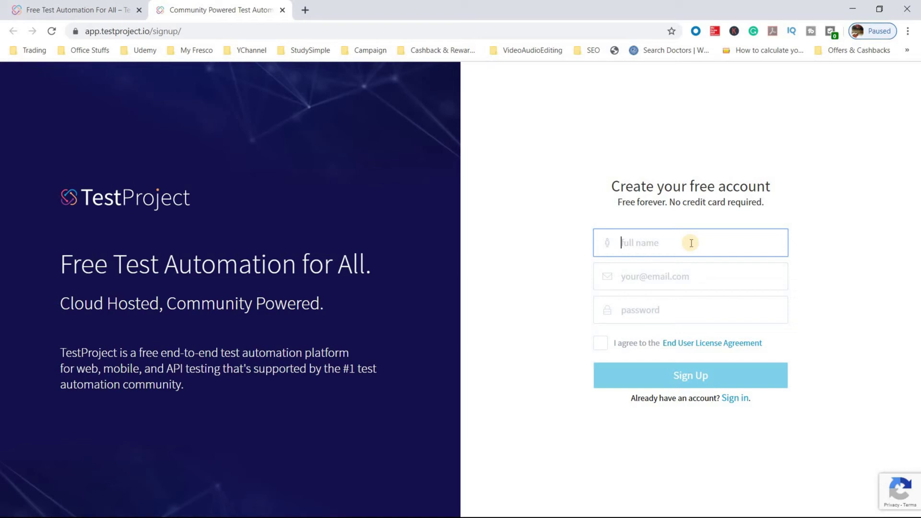
key(Tab)
key(BackSpace)
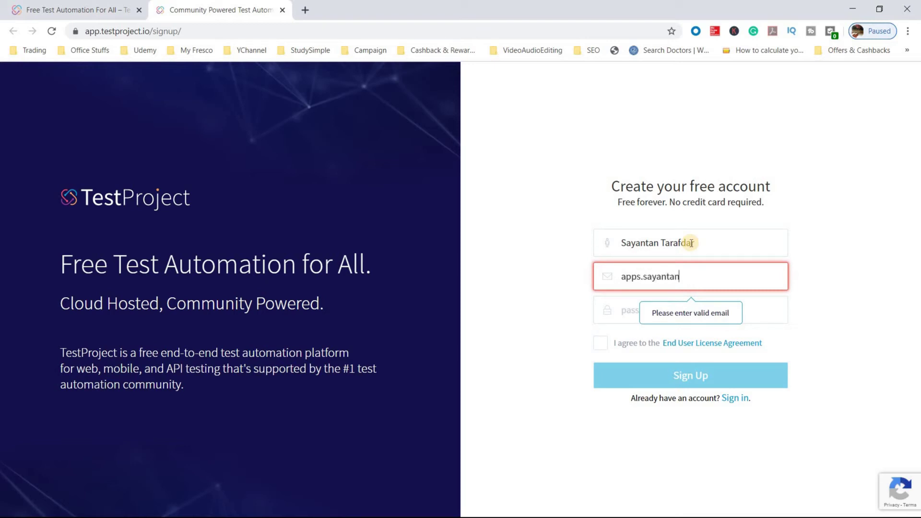
key(Tab)
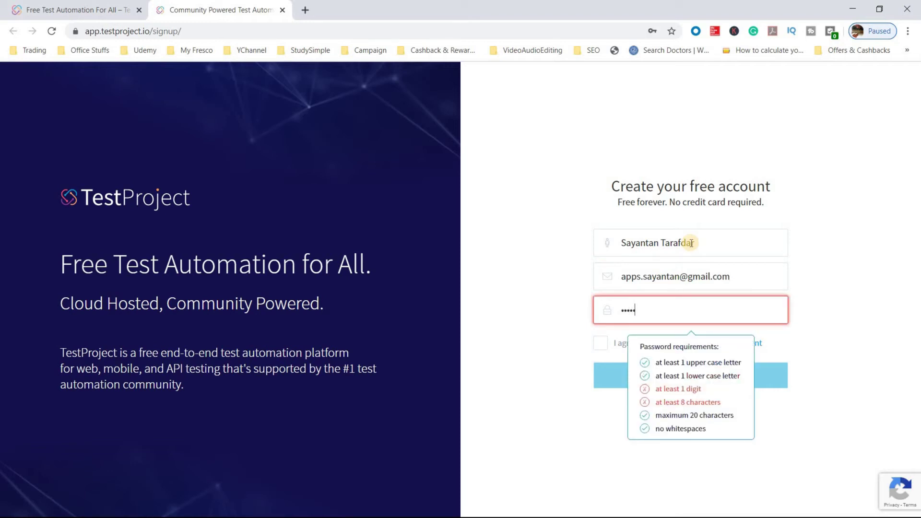
key(Return)
Step: Accept the End User License Agreement and submit the sign-up form
click(603, 344)
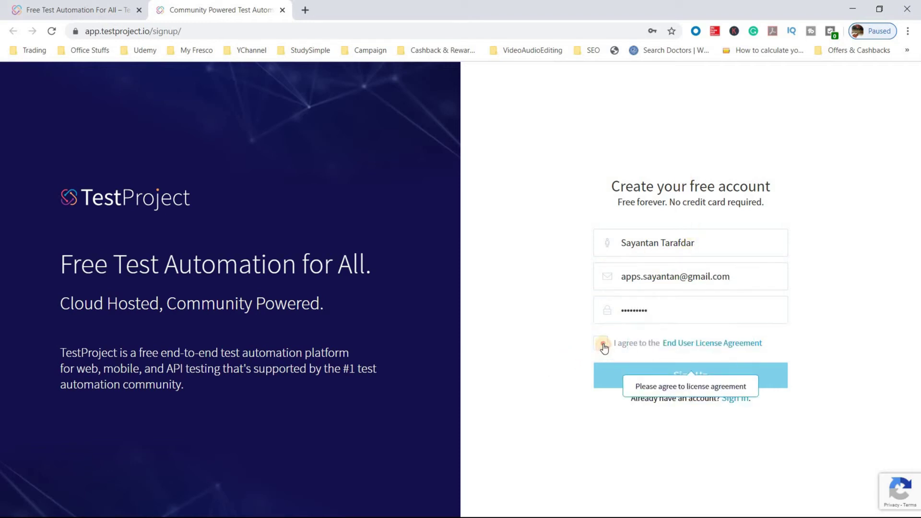
click(618, 377)
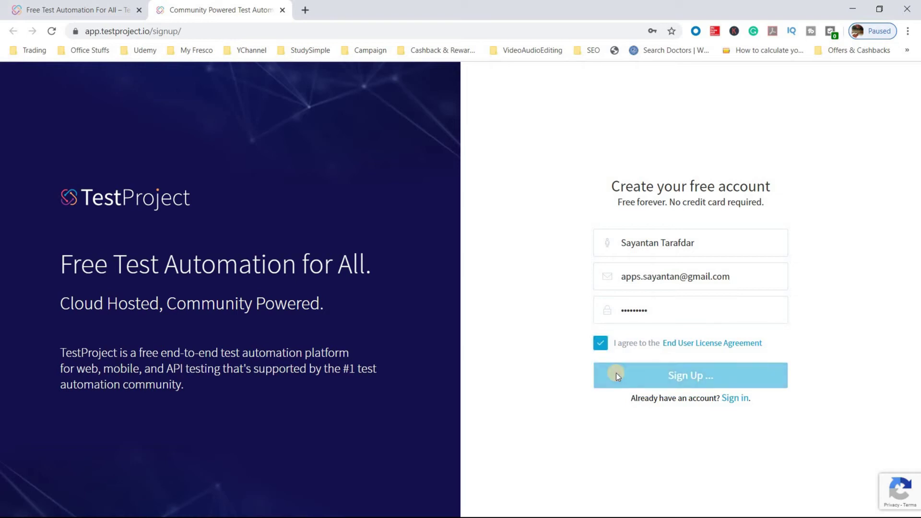
drag(579, 304, 737, 313)
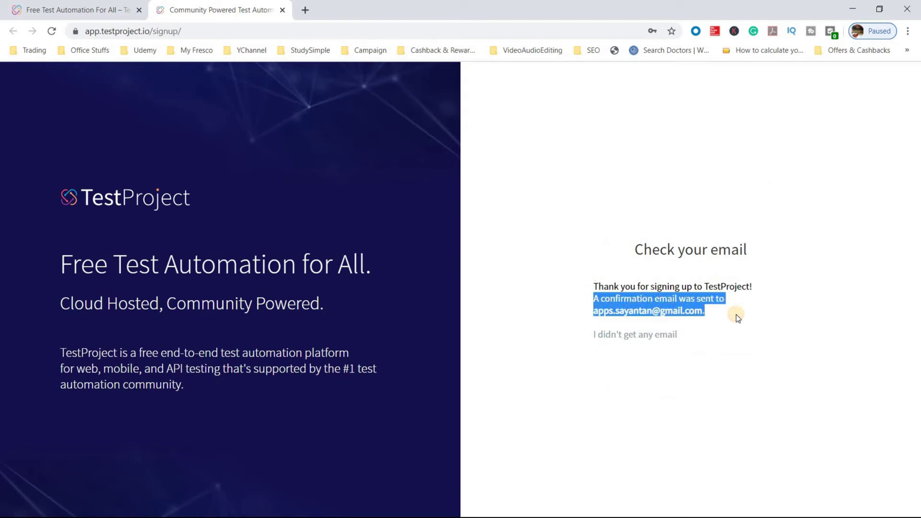
Step: Go to Gmail in a new tab and open TestProject's 'Please confirm your email' welcome message
key(ctrl+t)
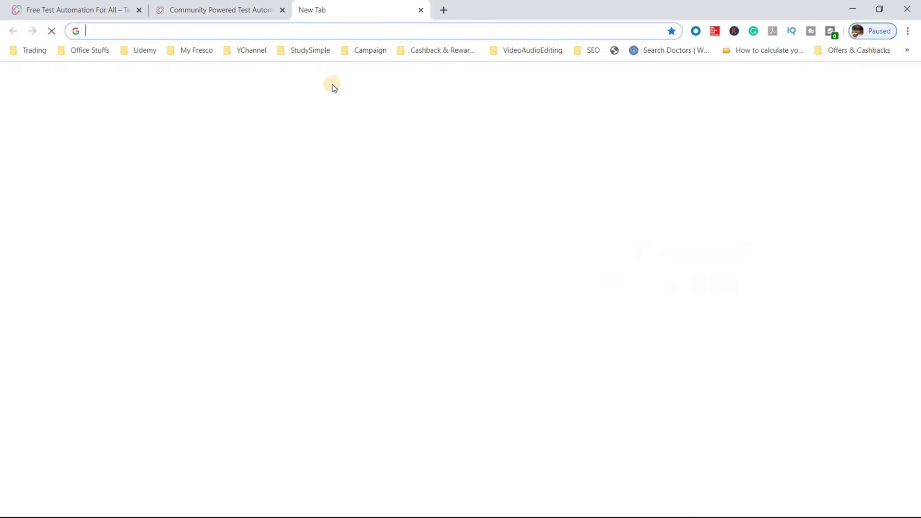
text(gmail)
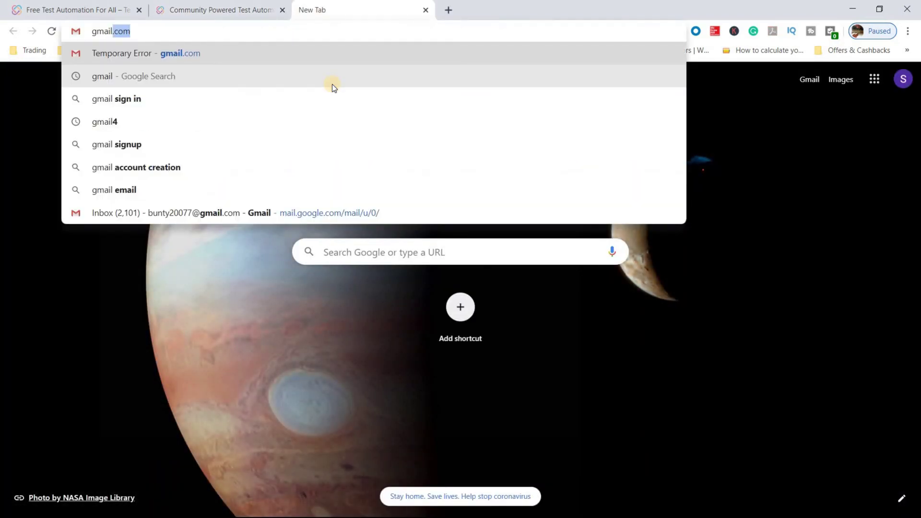
key(Return)
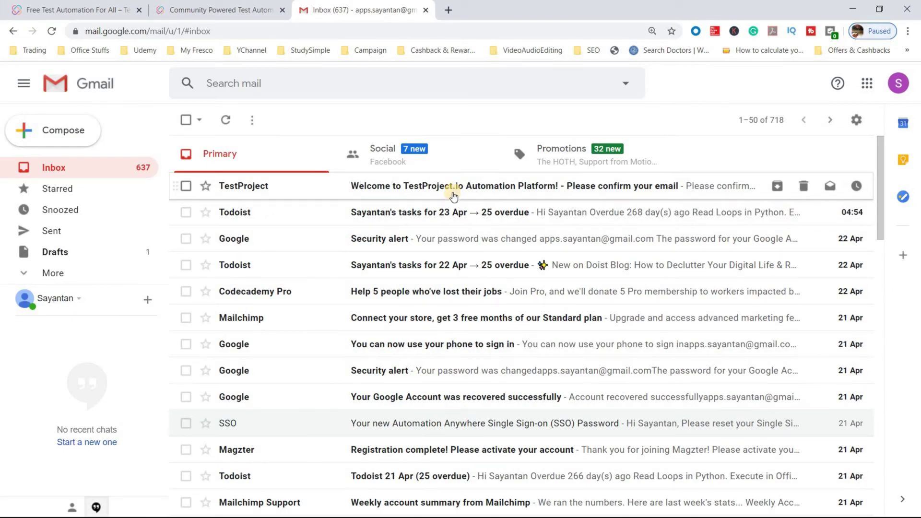
click(453, 196)
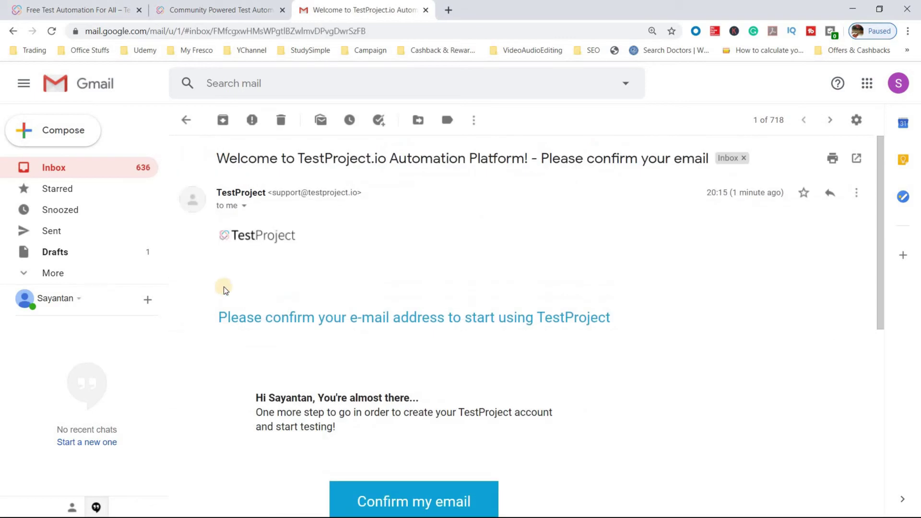
scroll(374, 407, down, 1)
scroll(375, 407, down, 1)
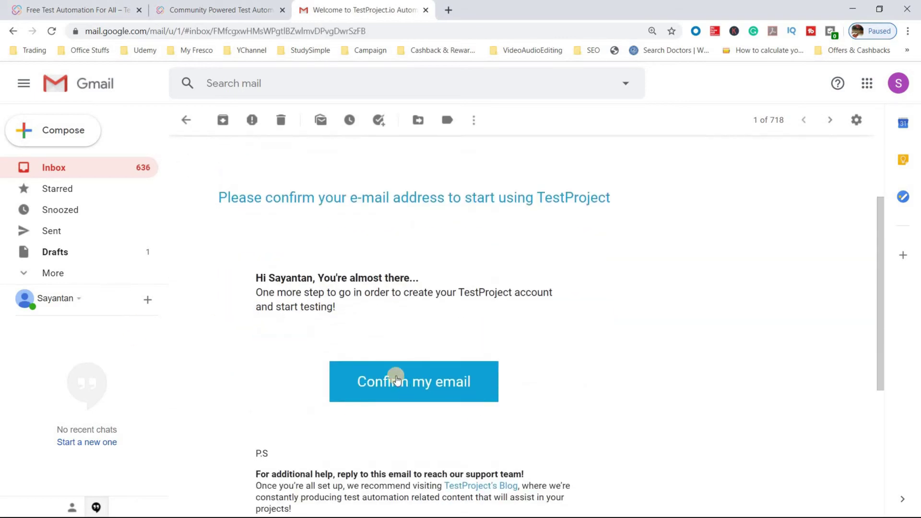
scroll(372, 288, down, 2)
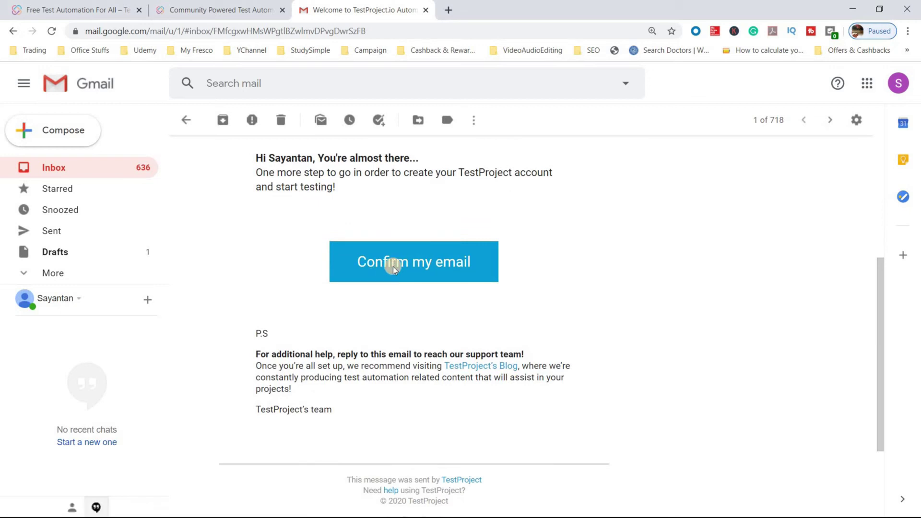
Step: Confirm the email address from the message, then sign in with the account e-mail and password
click(393, 266)
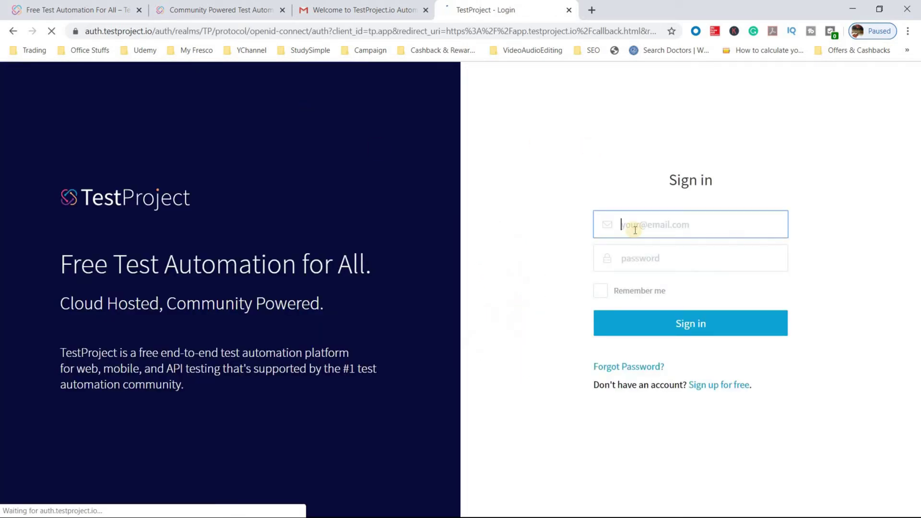
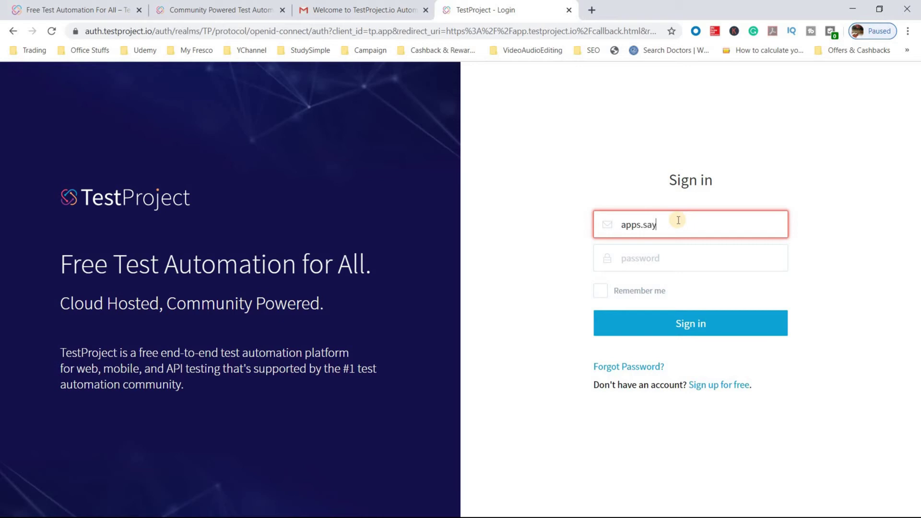
key(Tab)
text(•••••••••)
key(Return)
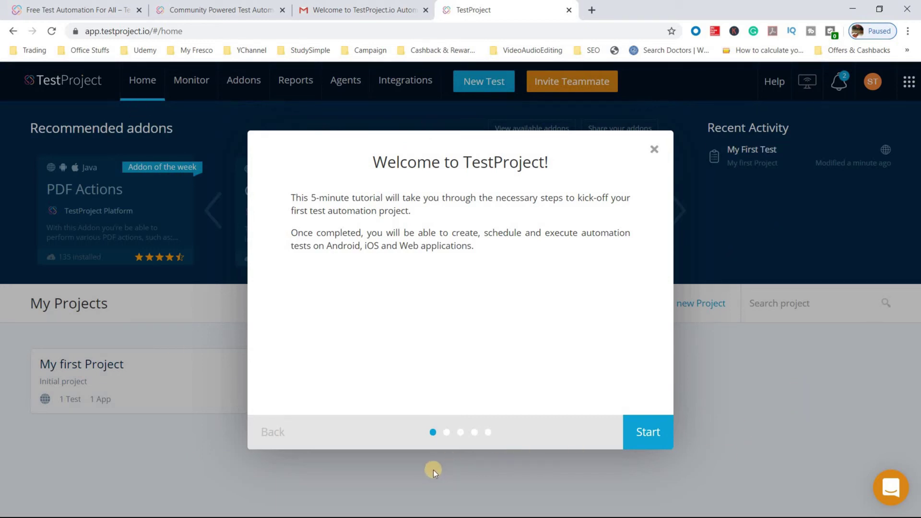
Step: Start the welcome tutorial to reach the TestProject Agent step
click(632, 431)
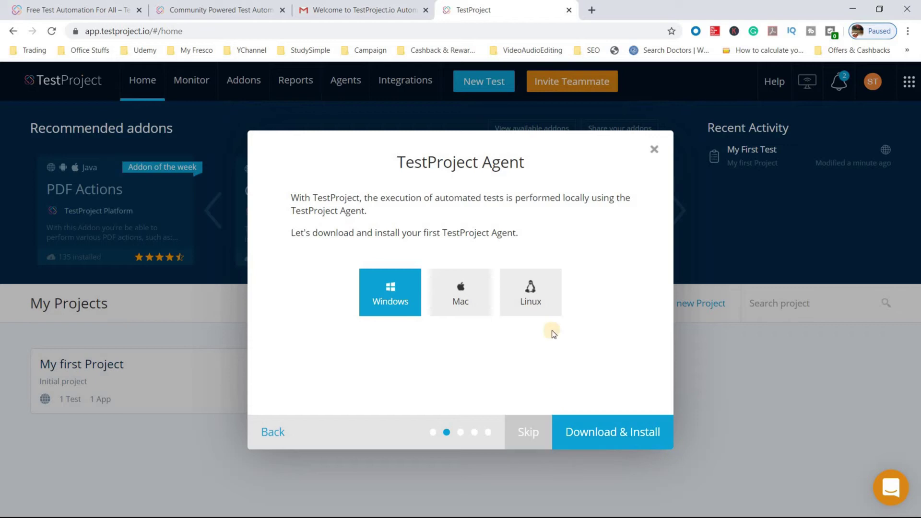
drag(397, 162, 436, 162)
drag(542, 163, 541, 162)
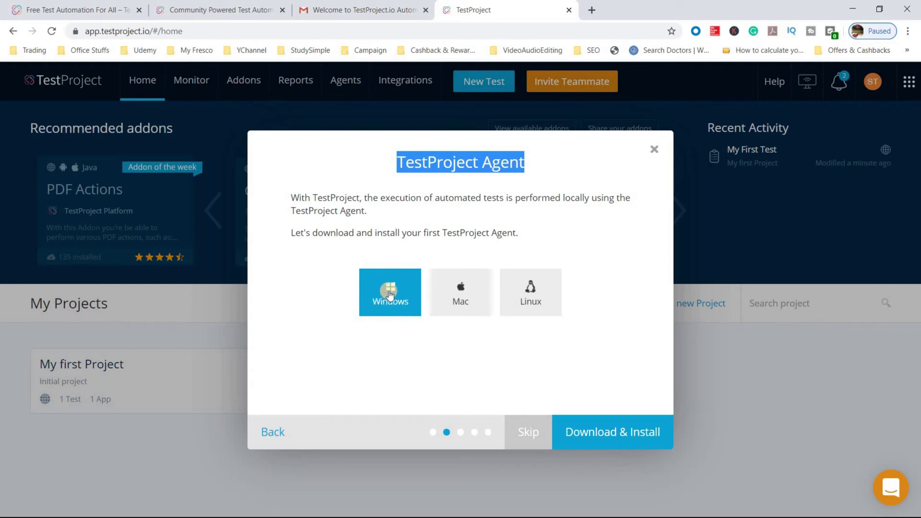
Step: Choose Windows as the agent platform and start Download & Install
click(468, 298)
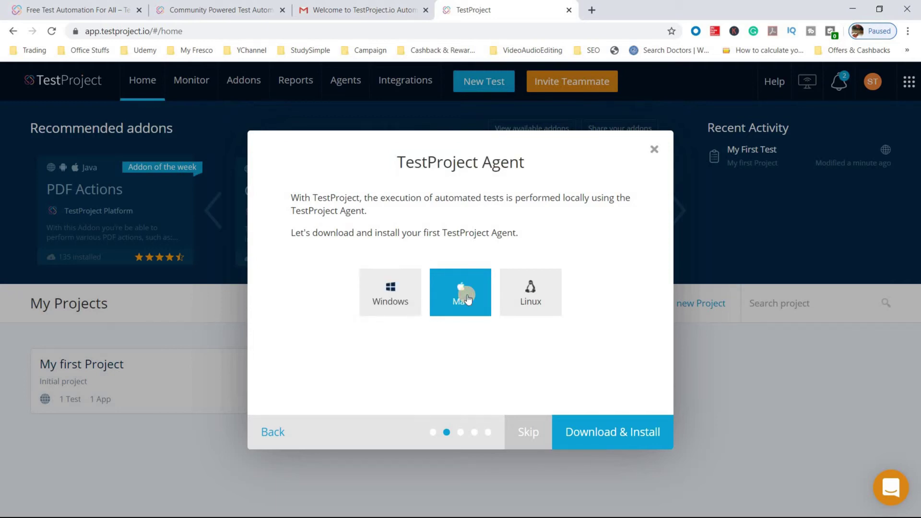
click(537, 298)
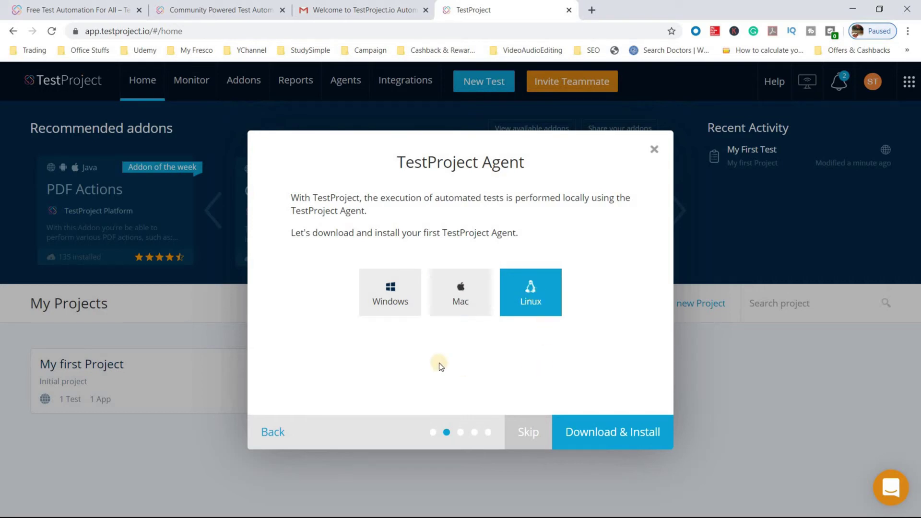
click(406, 307)
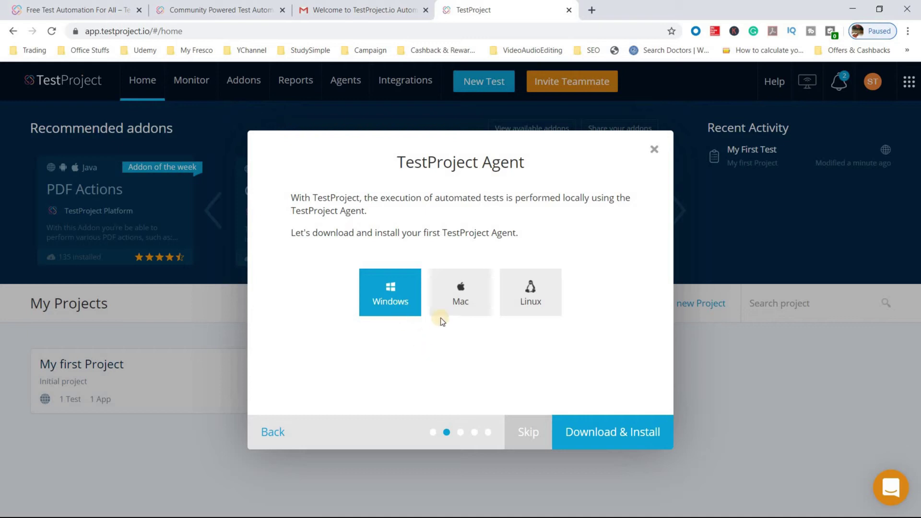
click(463, 294)
click(593, 434)
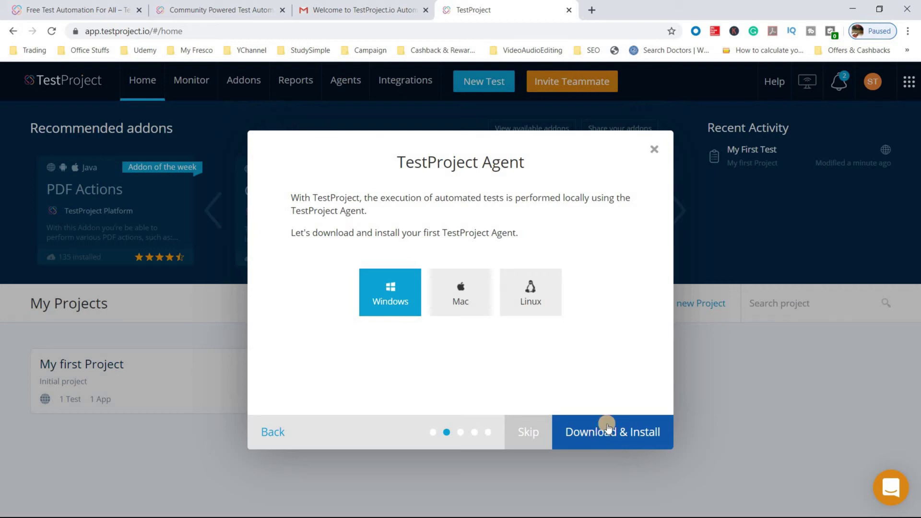
Step: Confirm the agent download and save the installer to the Desktop under its default name
click(587, 435)
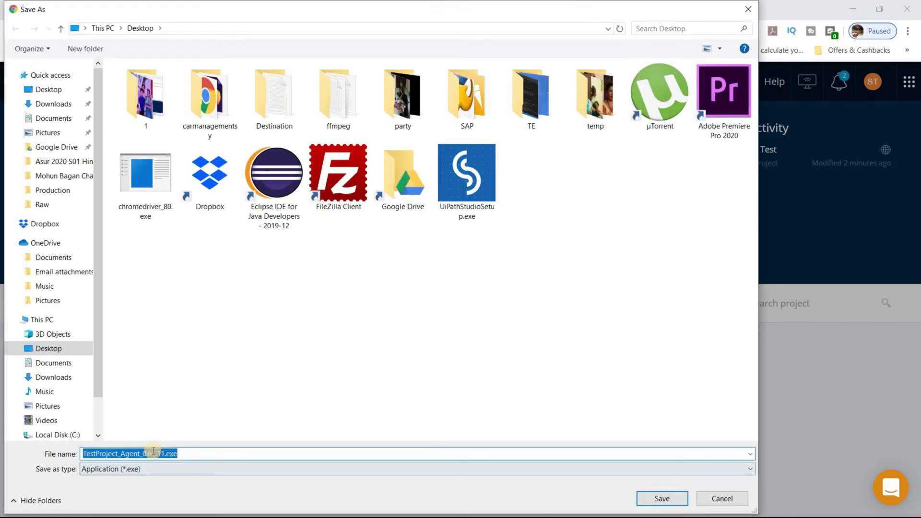
click(652, 499)
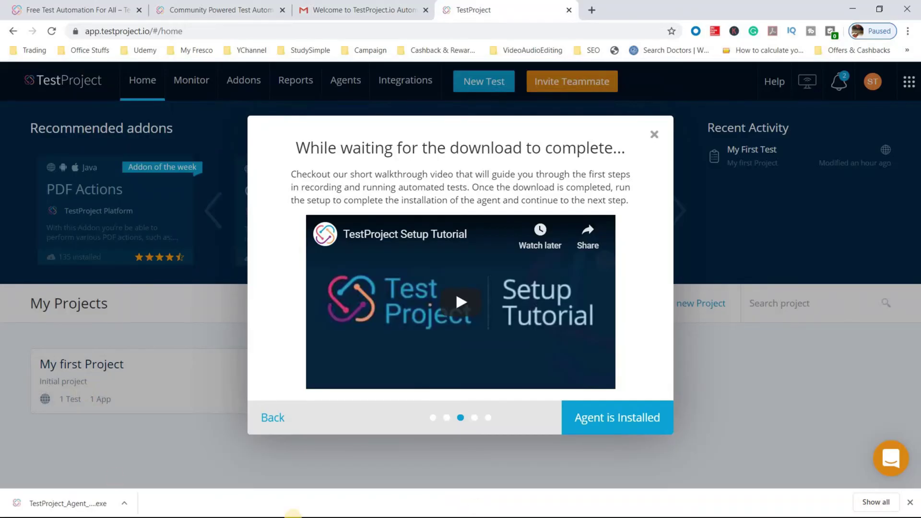
Step: Open Chrome's full downloads list and show TestProject_Agent_0.61.11.exe in its folder
click(867, 503)
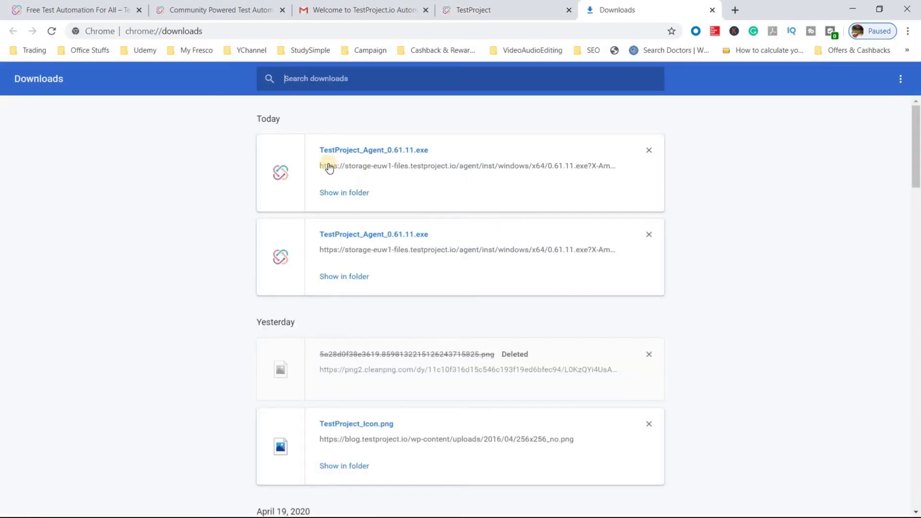
click(499, 6)
click(673, 3)
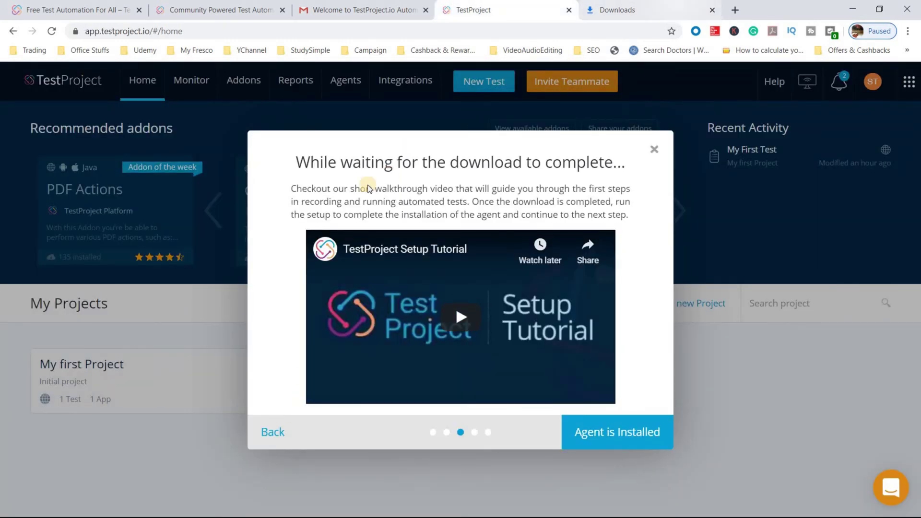
click(357, 190)
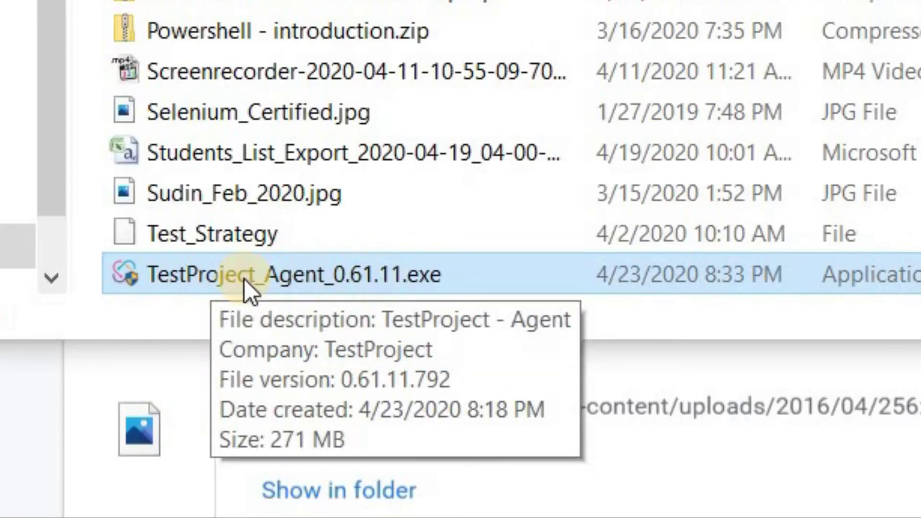
Step: Launch the installer and accept the license, all components and the default install folder
double_click(333, 270)
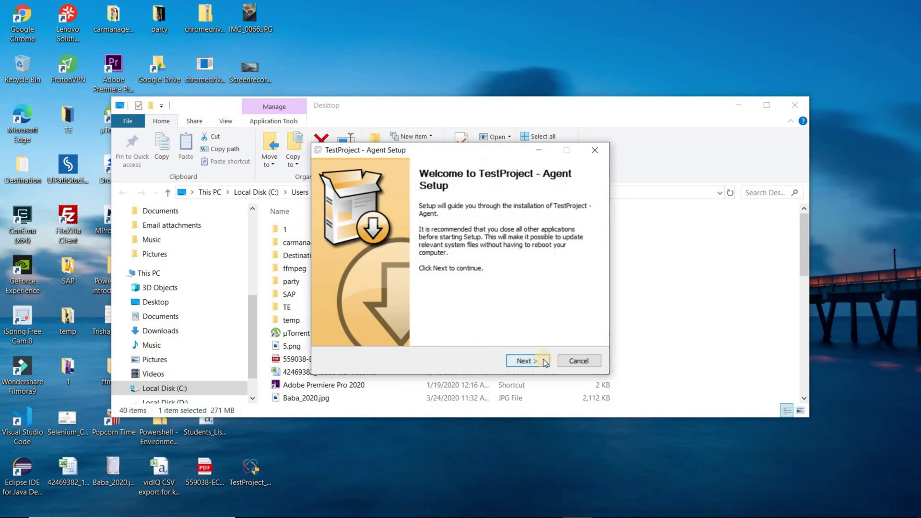
click(543, 359)
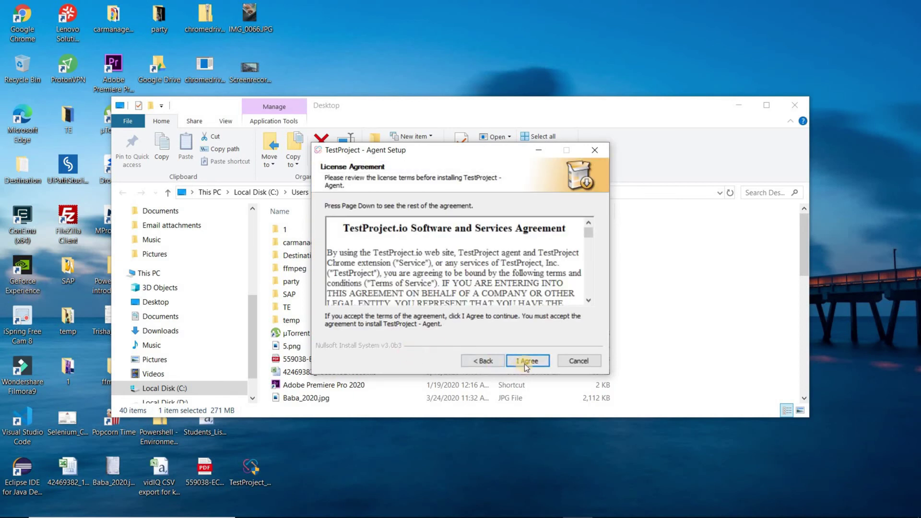
click(525, 362)
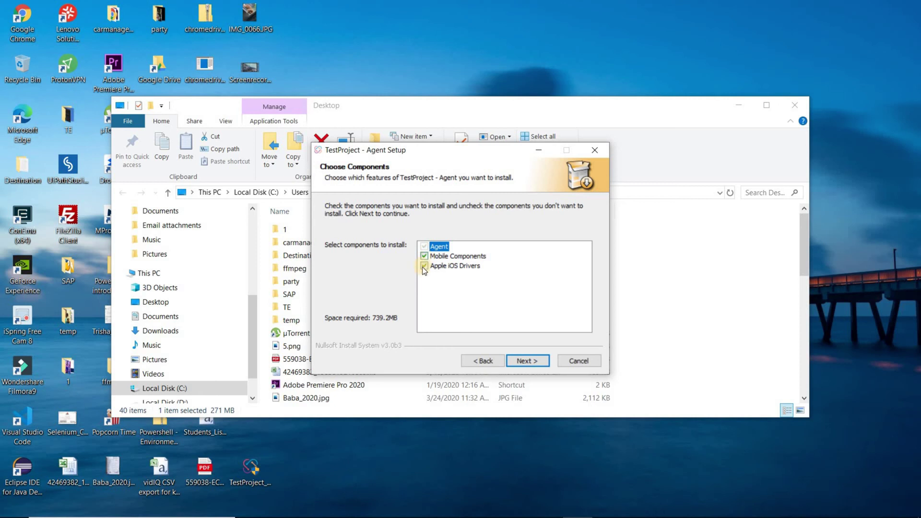
click(534, 360)
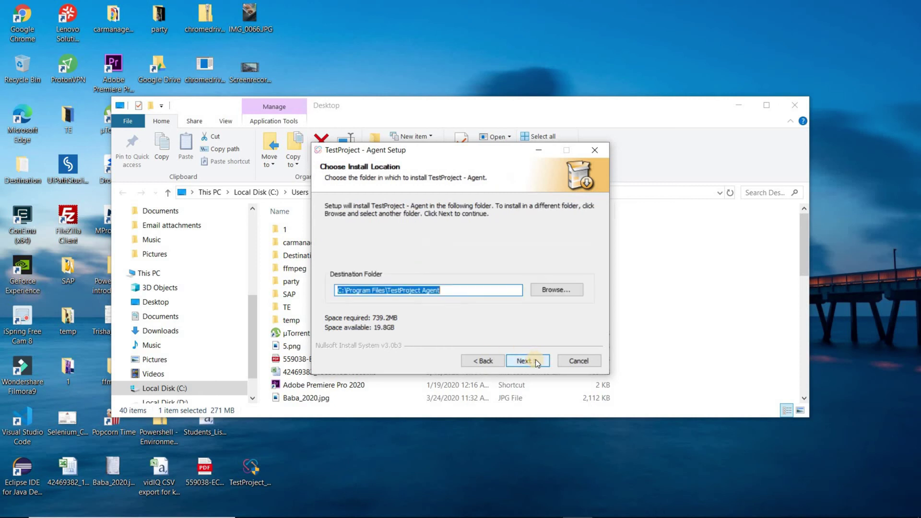
click(536, 358)
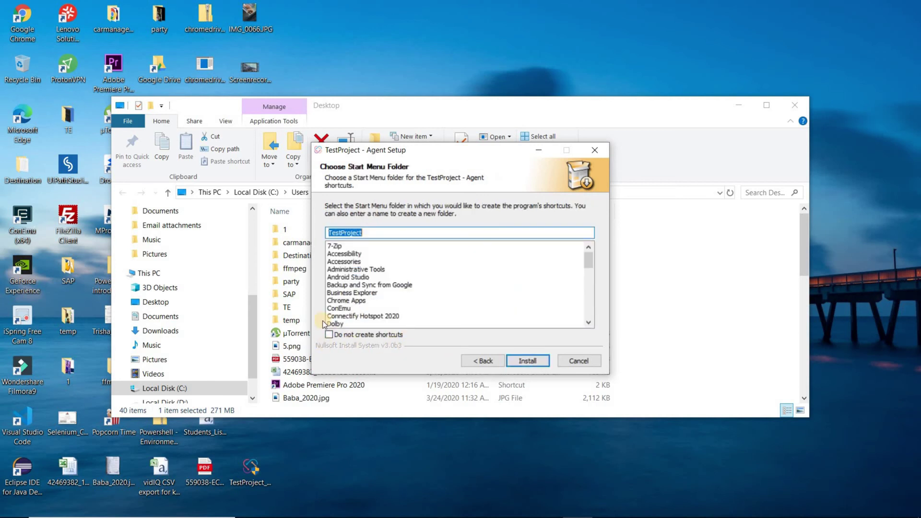
Step: Install the agent, view the installation details, and finish setup with Start Agent ticked
click(529, 360)
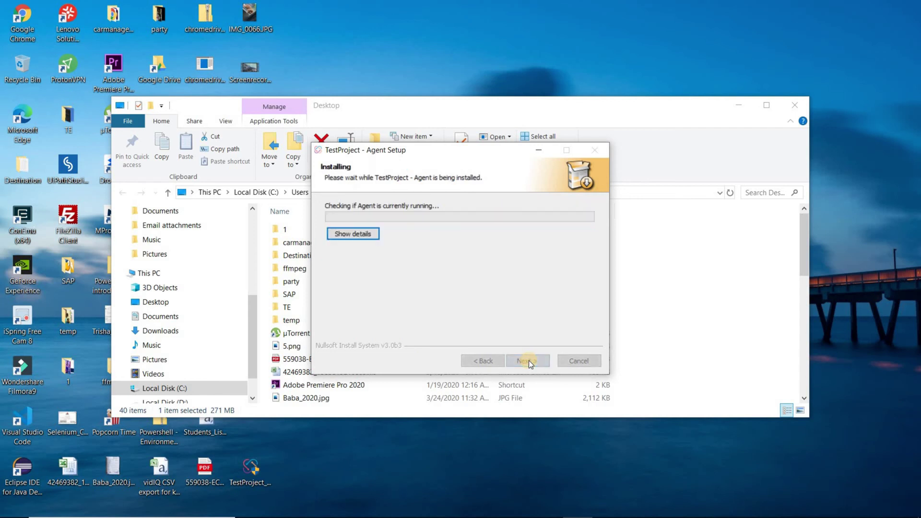
click(375, 238)
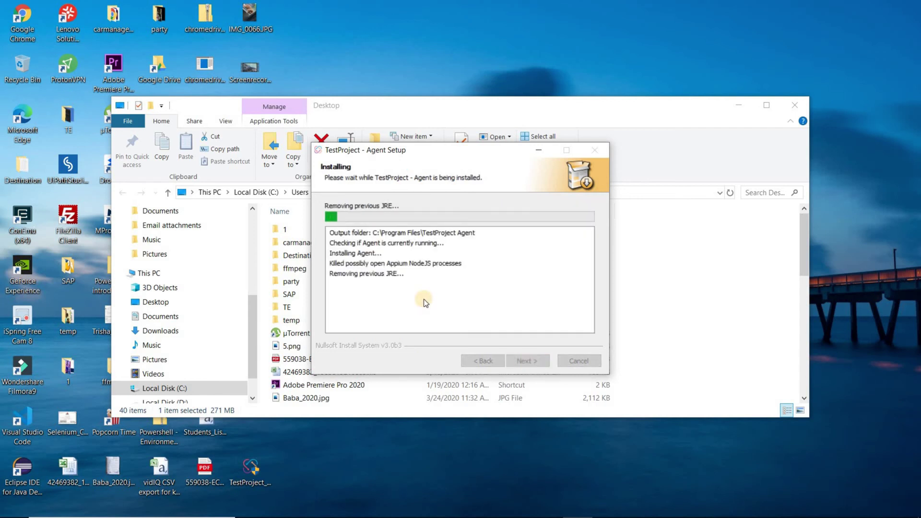
mouse_move(512, 505)
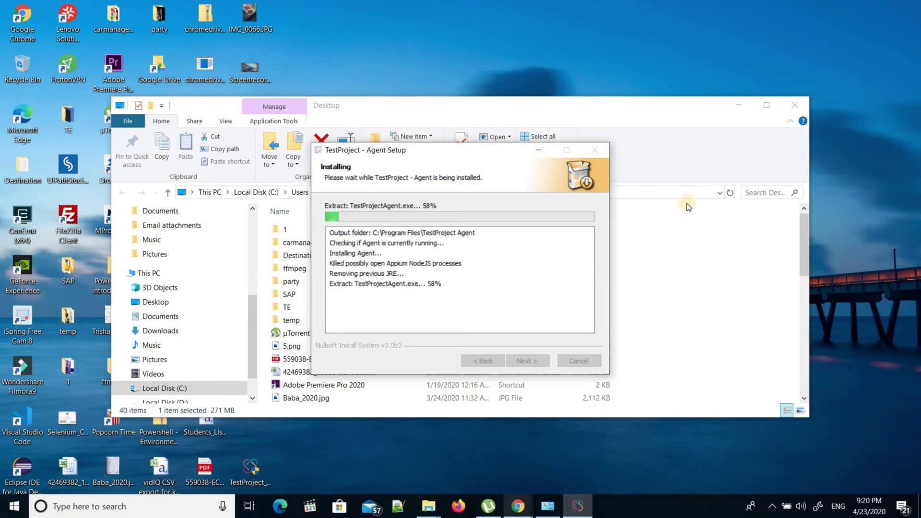
click(740, 104)
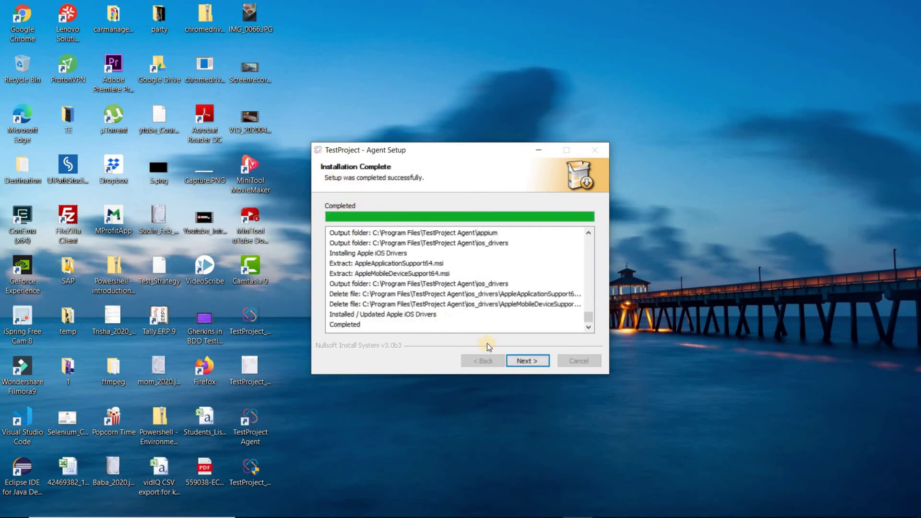
click(529, 364)
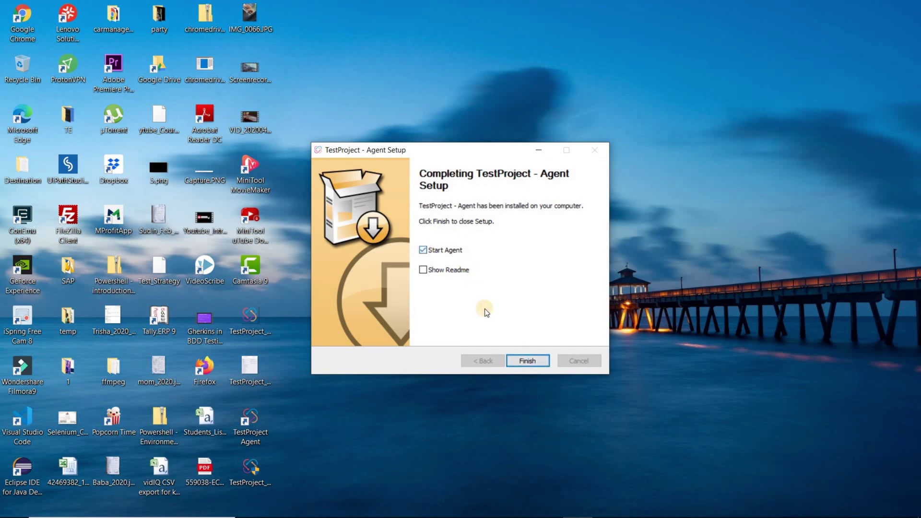
click(520, 365)
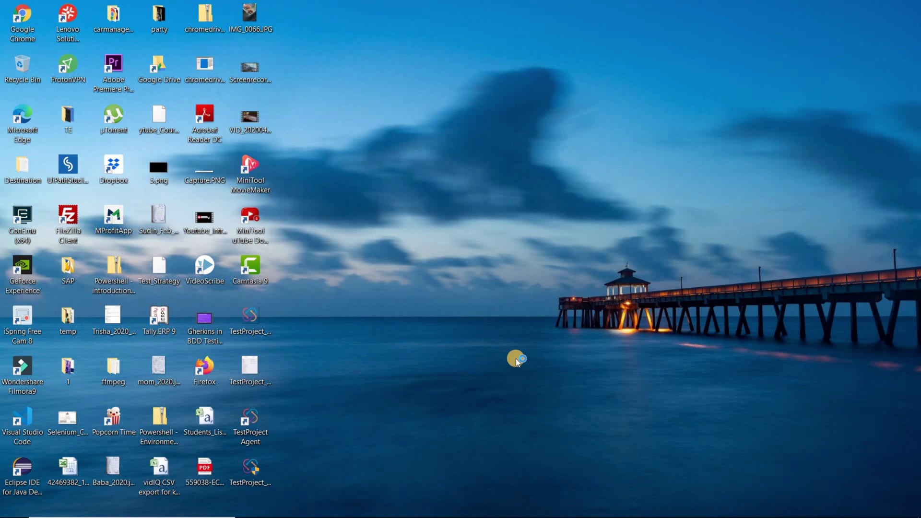
Step: Verify from the tray icon that TestProject Agent is Running, then return to Chrome's TestProject window
mouse_move(863, 510)
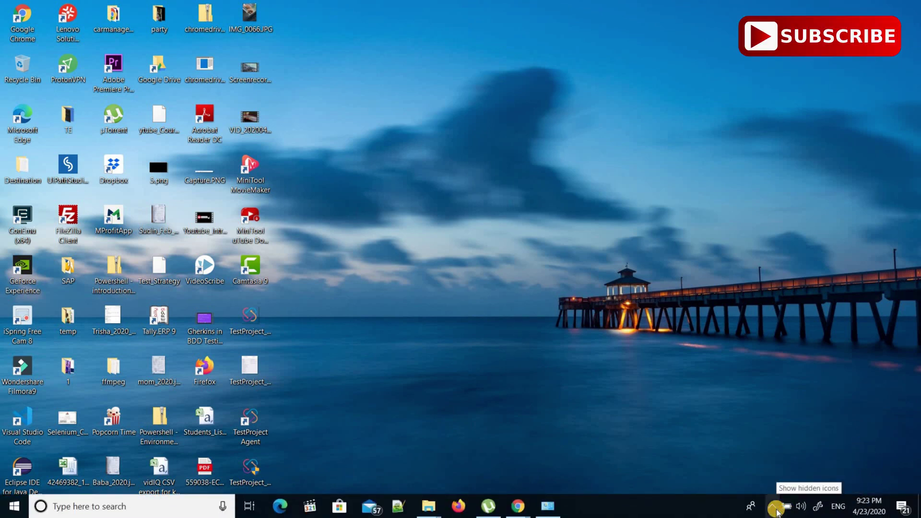
click(776, 508)
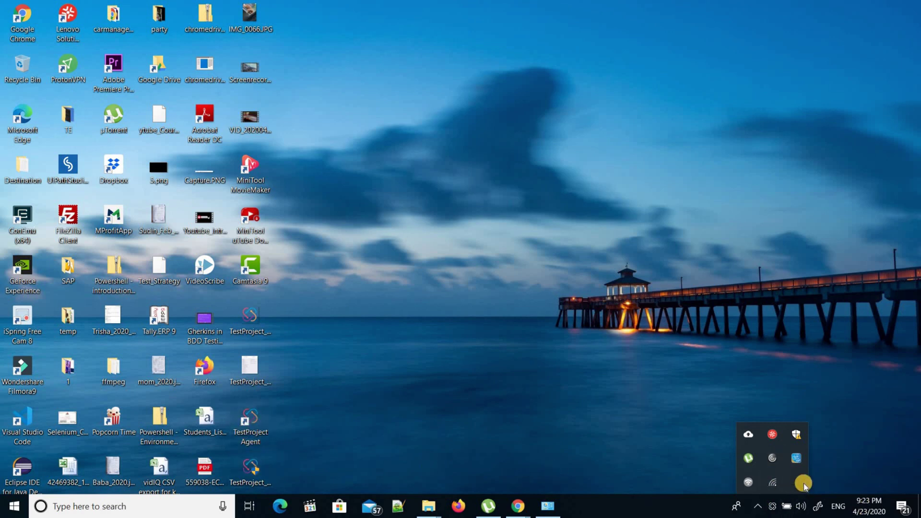
click(758, 506)
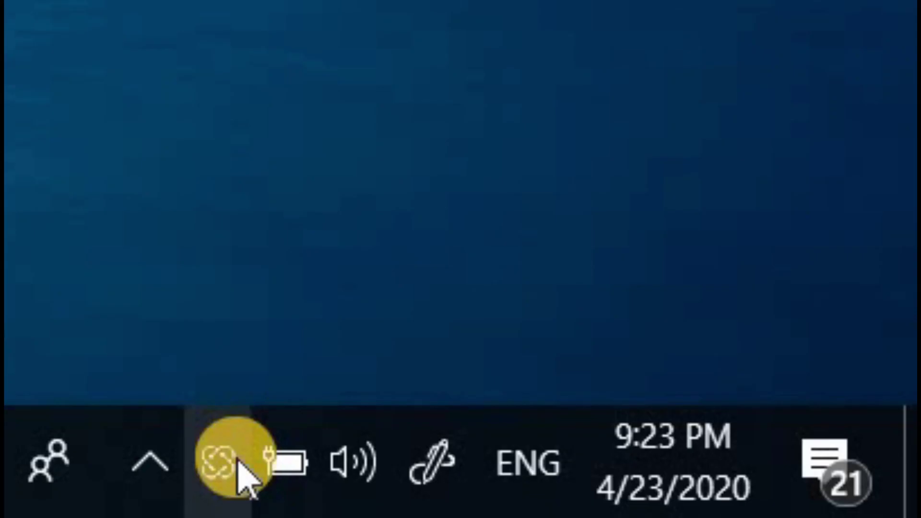
right_click(774, 507)
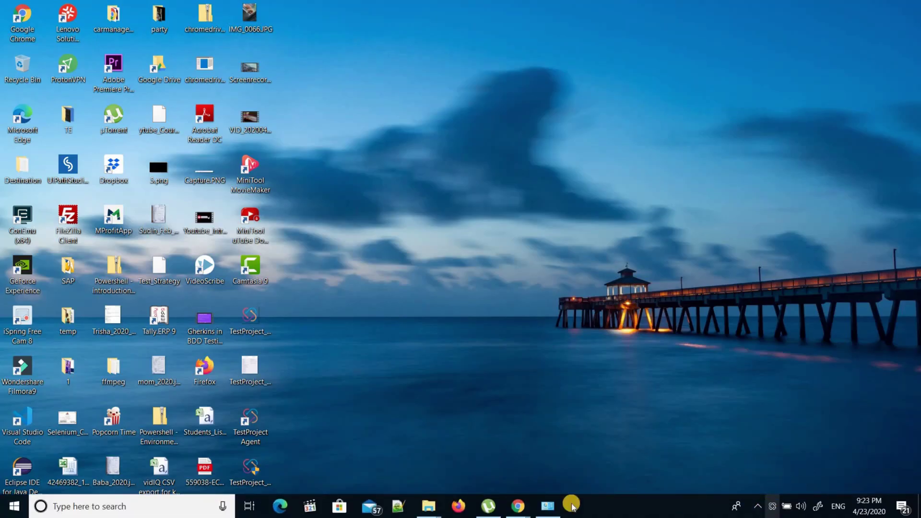
mouse_move(535, 504)
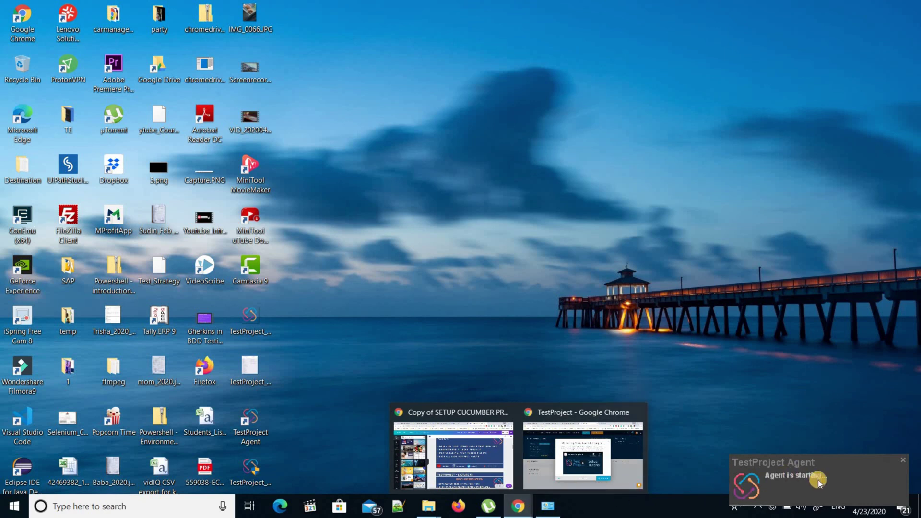
click(593, 466)
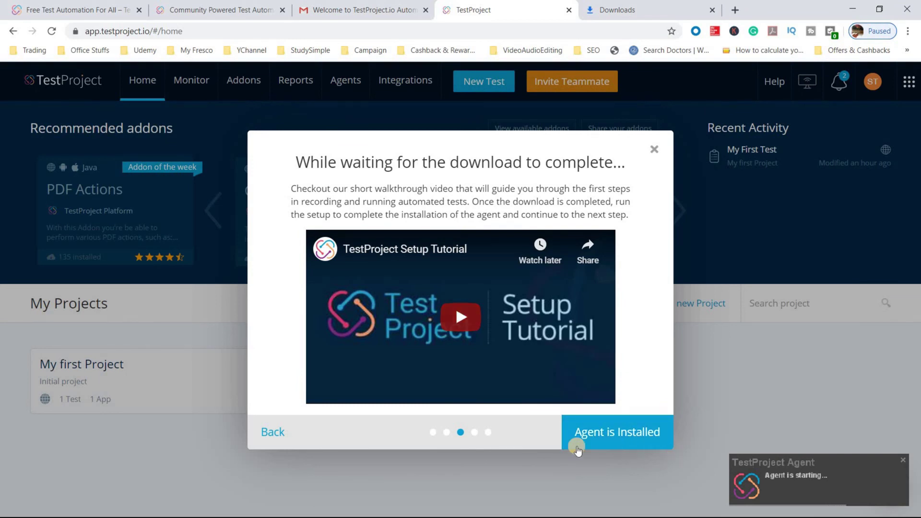
Step: Confirm the agent is installed and check for its icon in the system tray
click(635, 438)
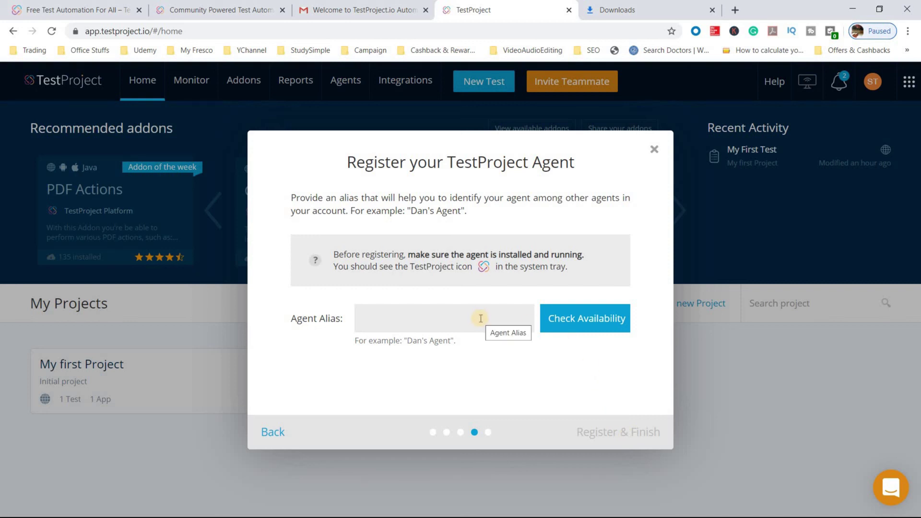
key(super)
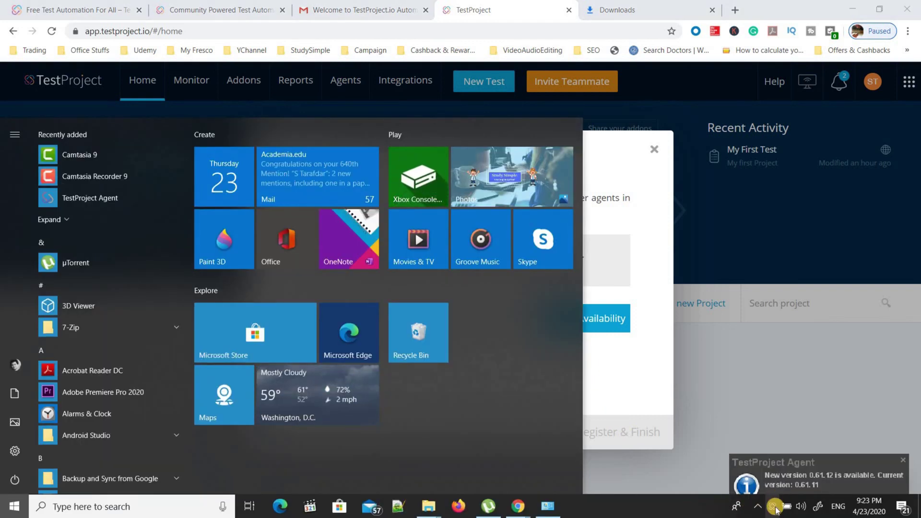
drag(785, 510, 797, 484)
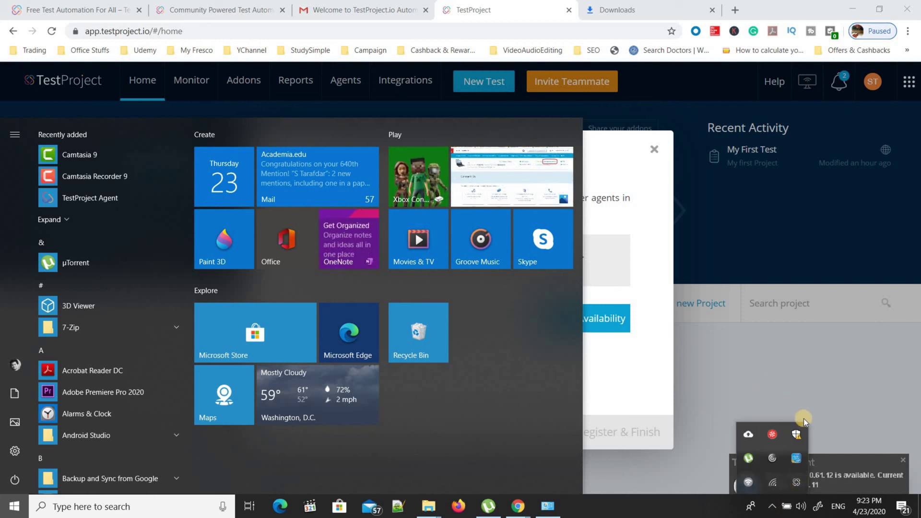
click(804, 419)
Step: Enter a personal Agent Alias, verify it is available, and submit Register & Finish
click(494, 321)
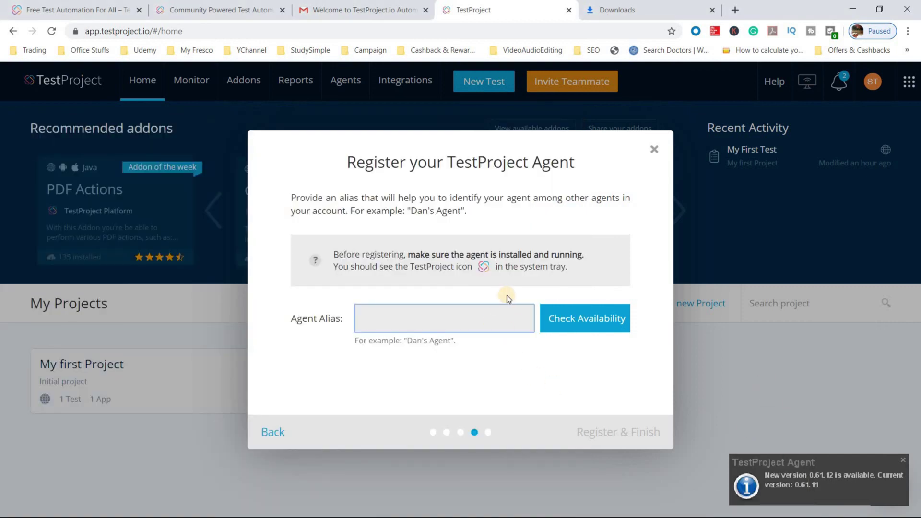
text(Sayantan)
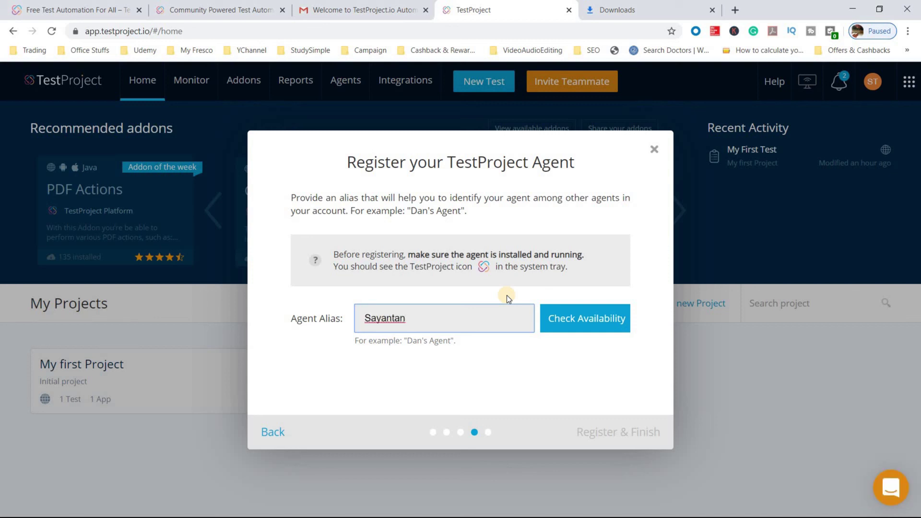
text('s Agent)
click(561, 310)
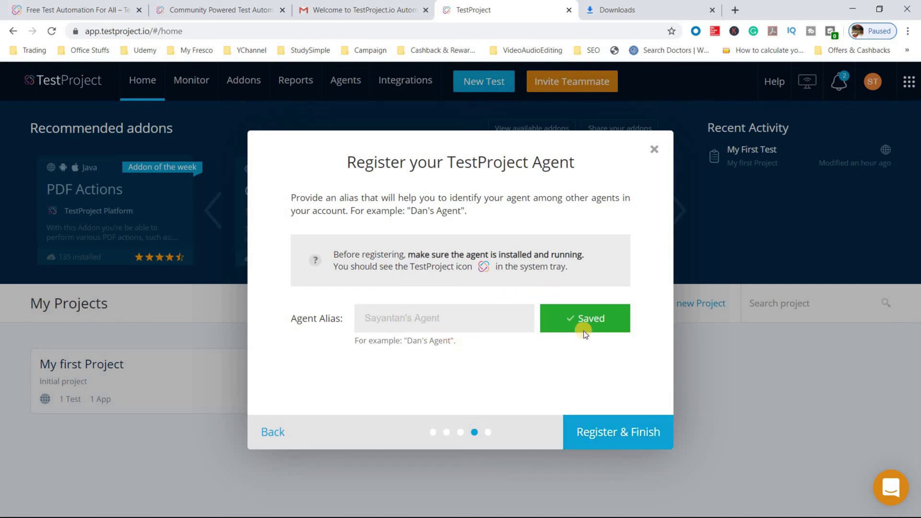
click(619, 434)
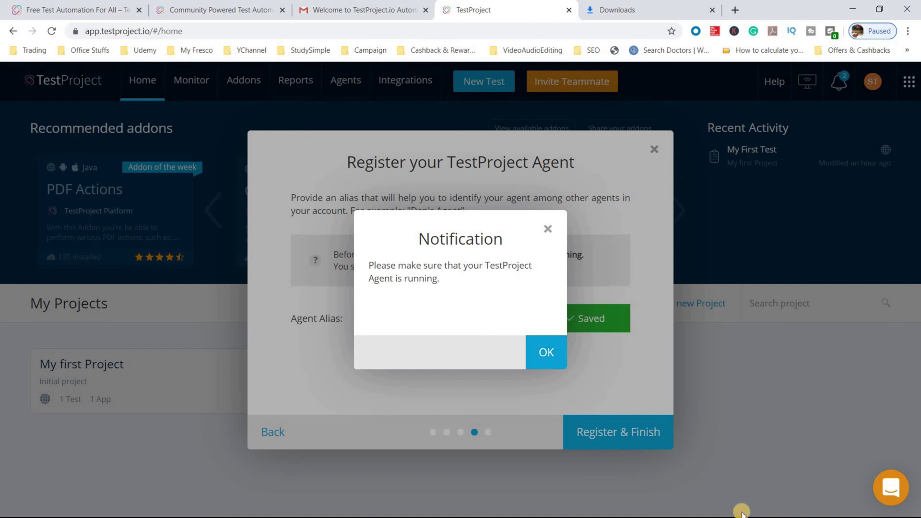
Step: Verify the tray agent shows Running, then dismiss the notification so registration completes
key(super)
click(773, 506)
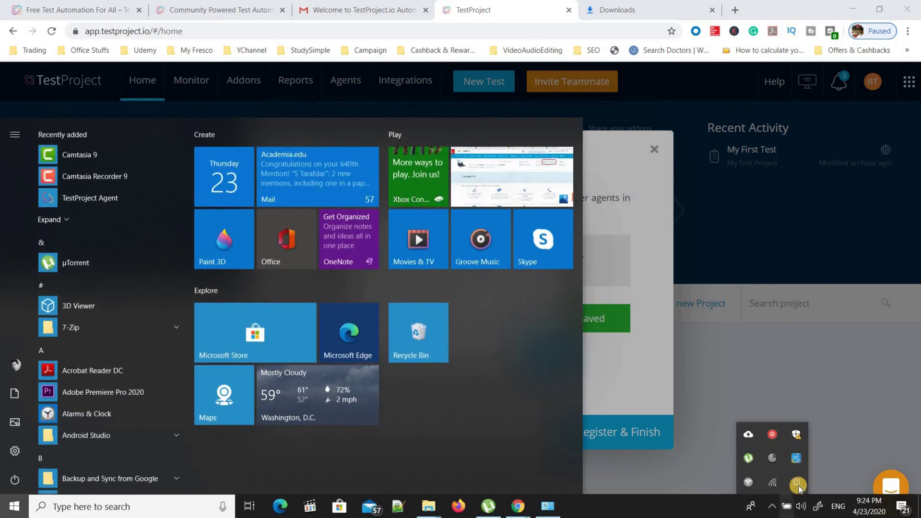
right_click(798, 485)
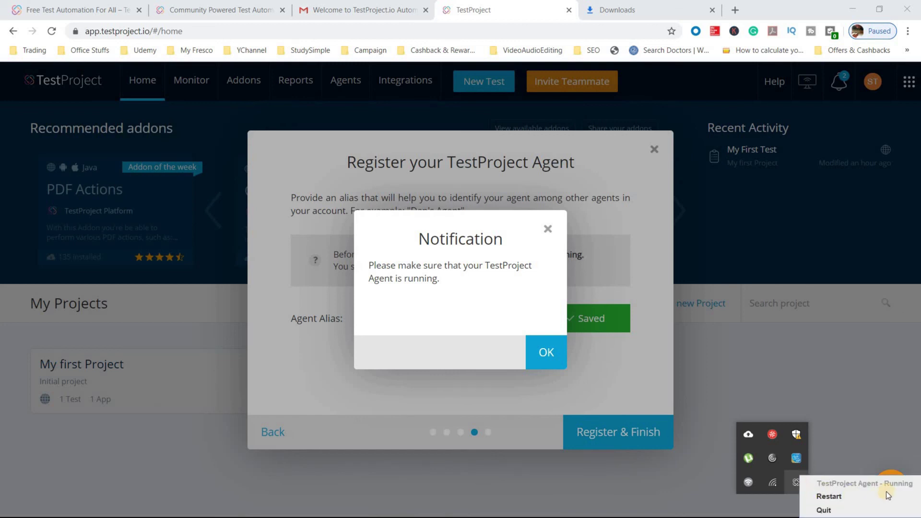
click(549, 357)
click(619, 427)
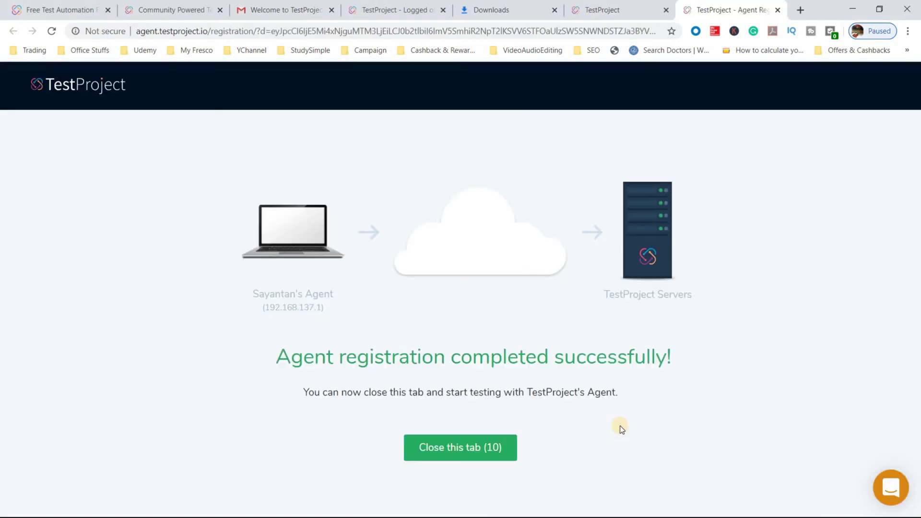